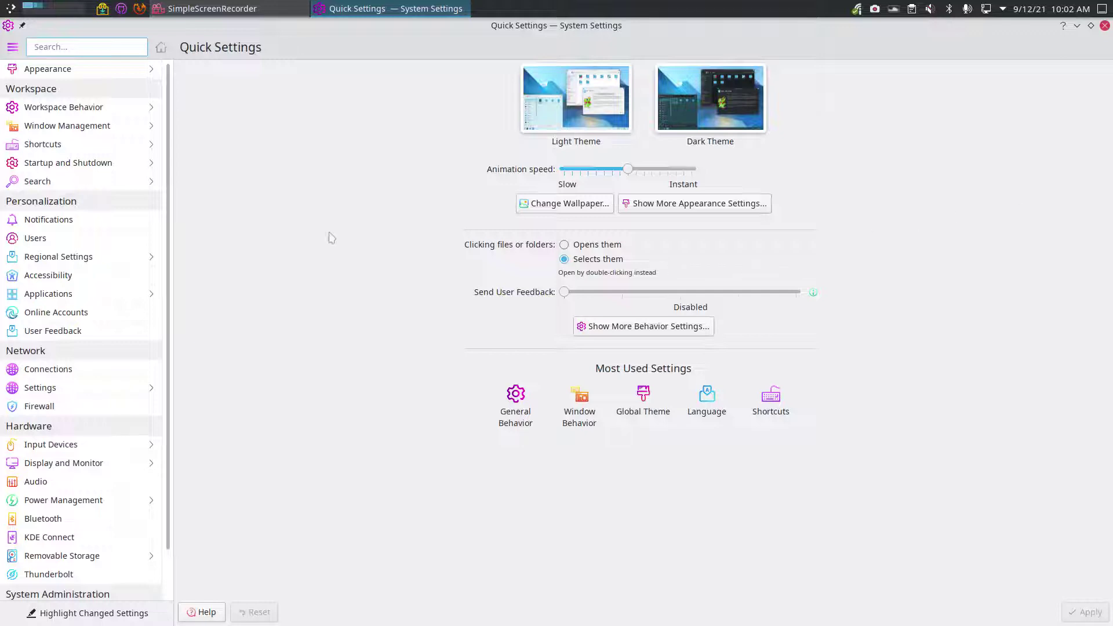
Examine the icons on the Appearance, Workspace Behavior and Regional Settings pages and in the Dolphin file manager.
click(119, 68)
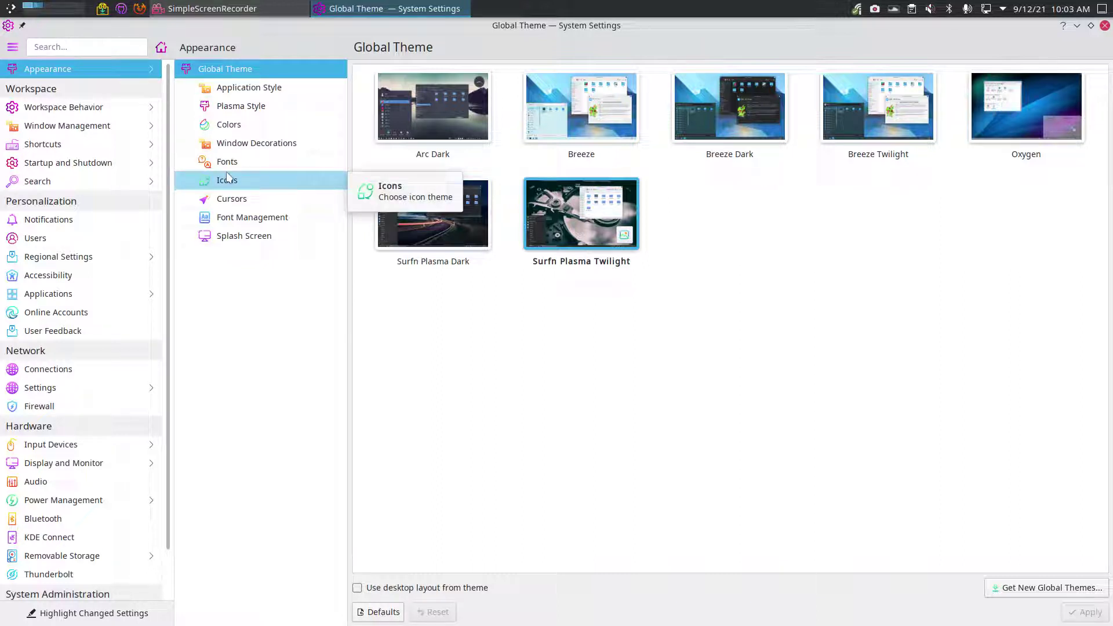
click(118, 109)
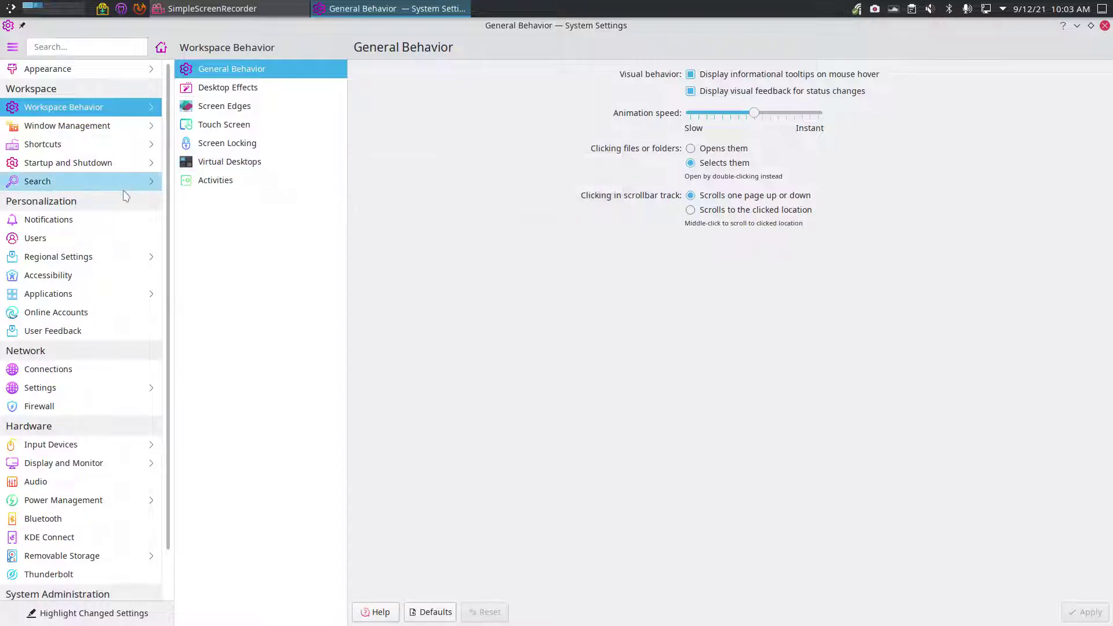
click(126, 262)
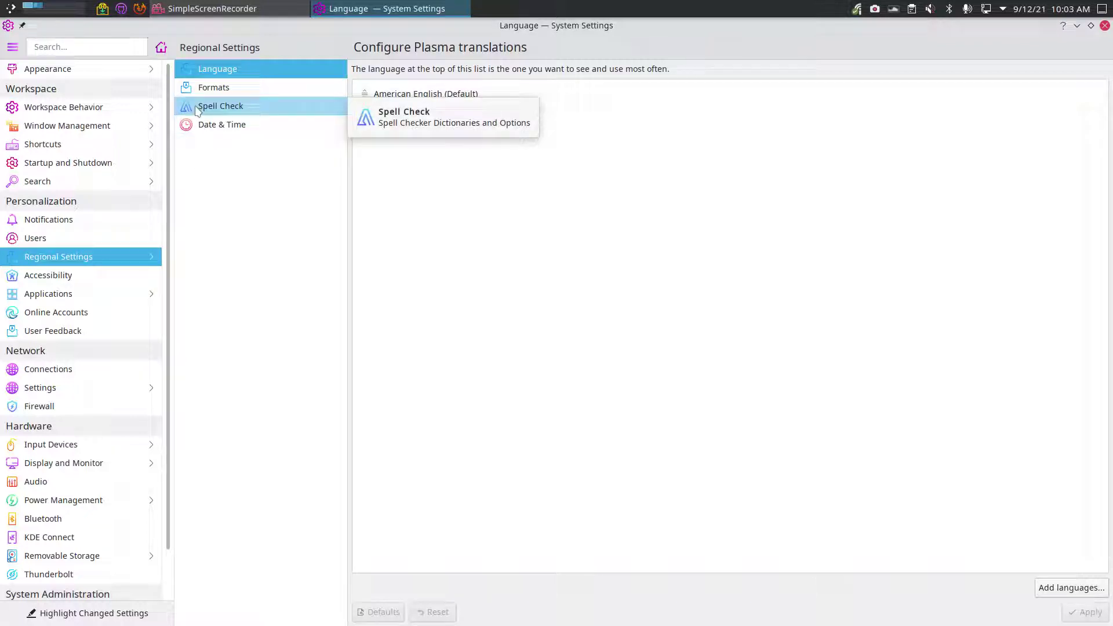
key(super+e)
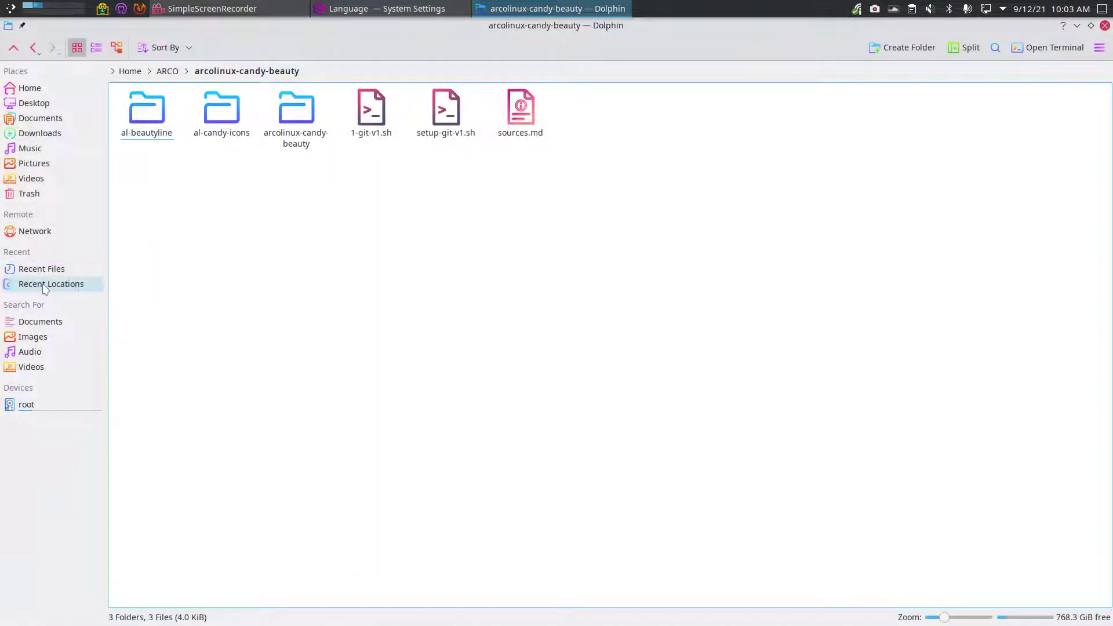
click(1105, 25)
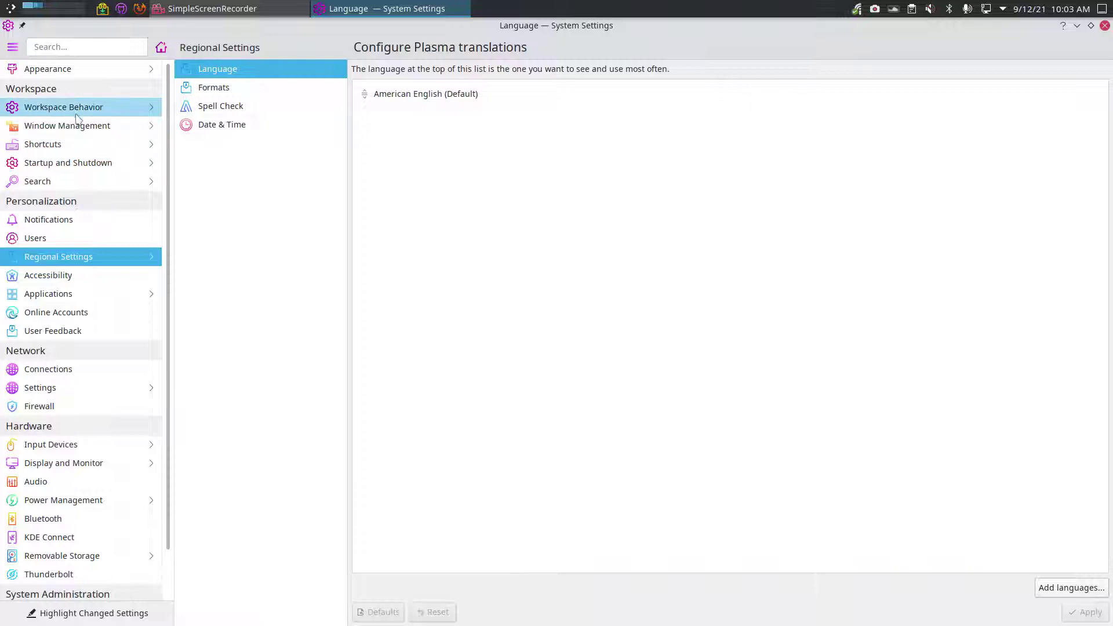
Examine the icons of the Screen Edges and Virtual Desktops entries under Workspace Behavior.
click(79, 123)
click(84, 110)
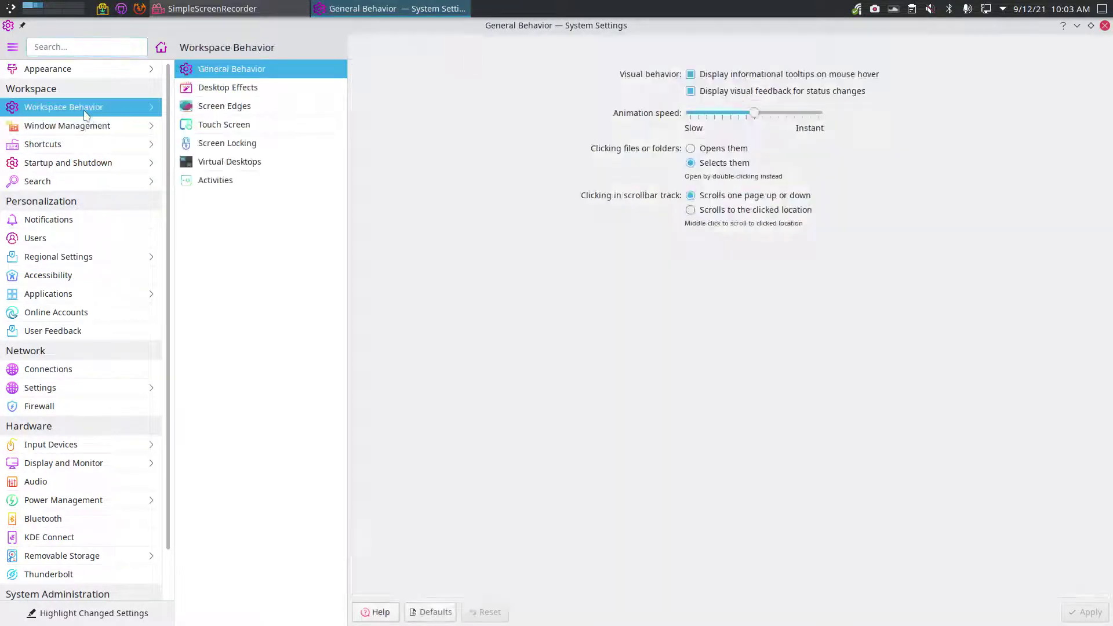
click(225, 106)
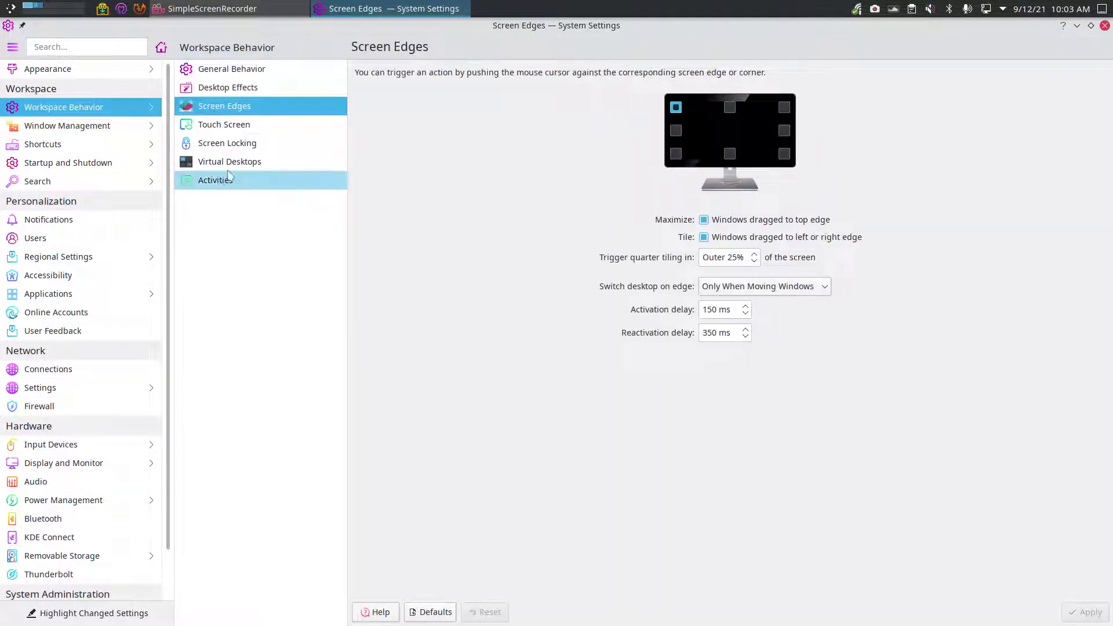
click(229, 165)
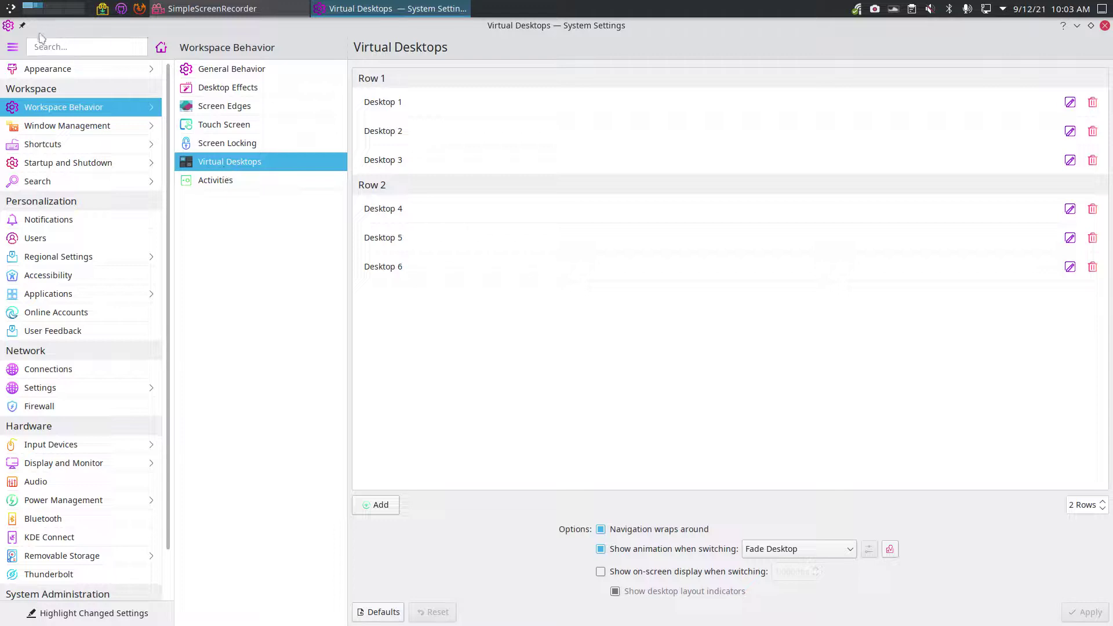
Apply the Adwaita icon theme in the Appearance settings.
click(50, 70)
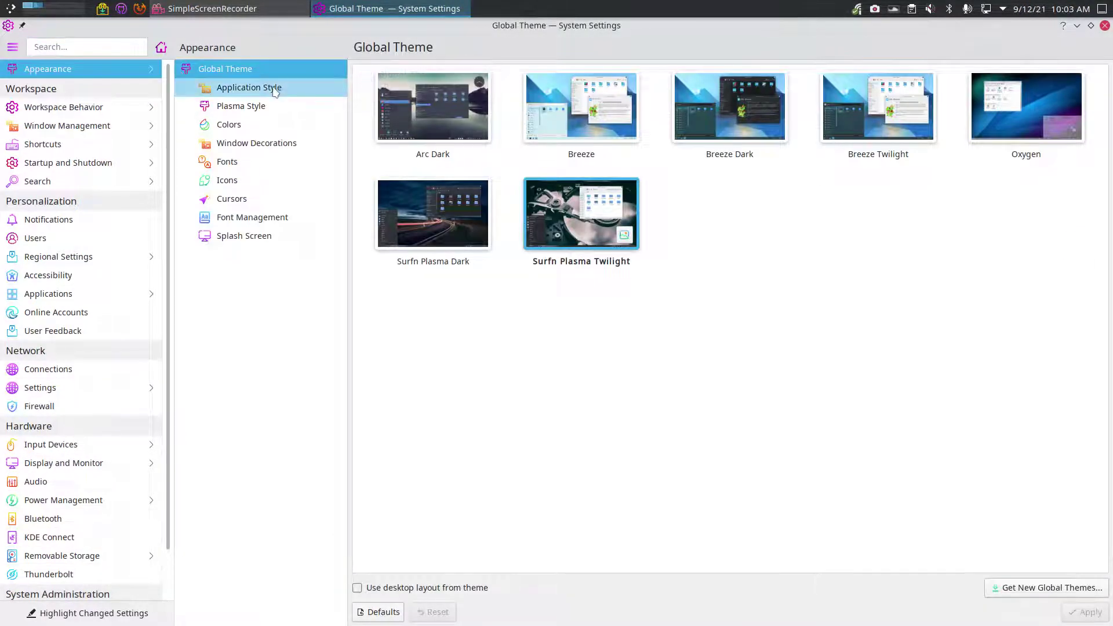
click(265, 186)
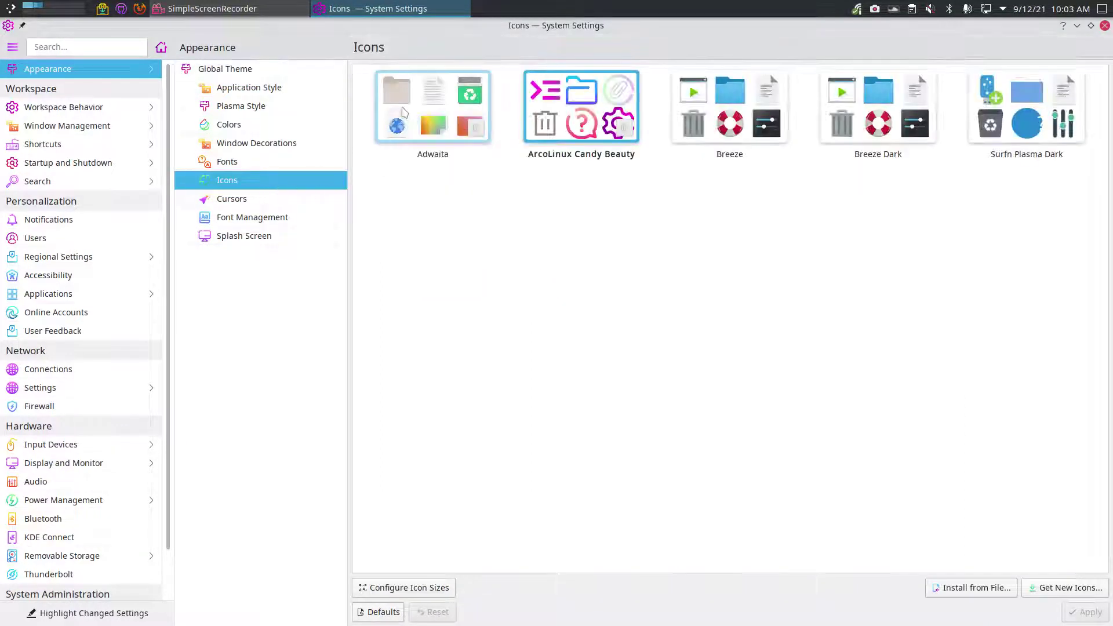
click(404, 111)
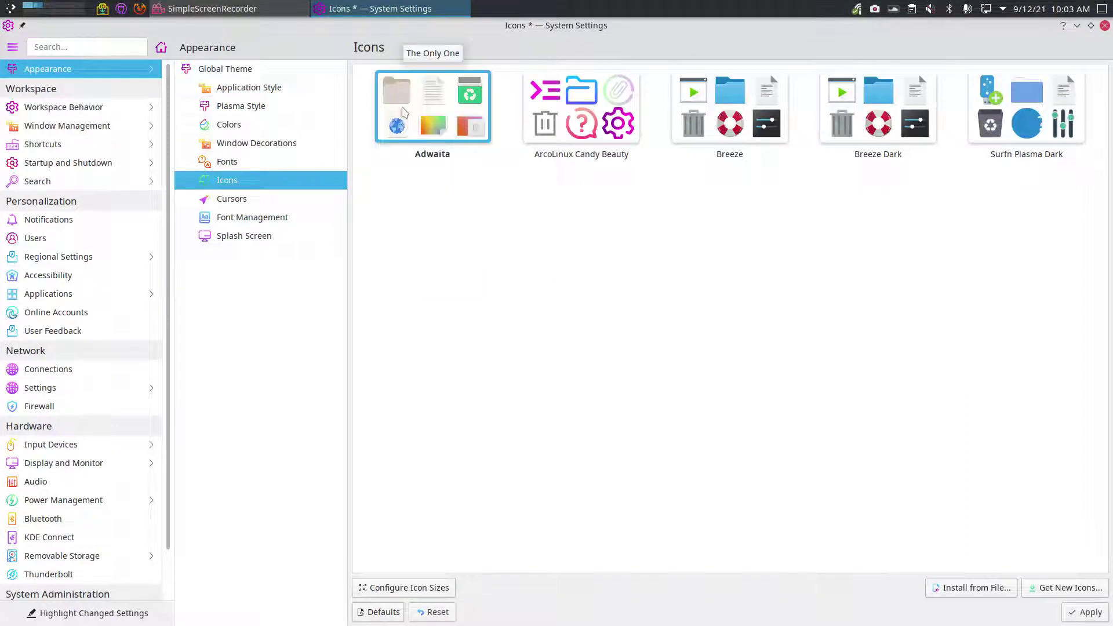
click(1081, 612)
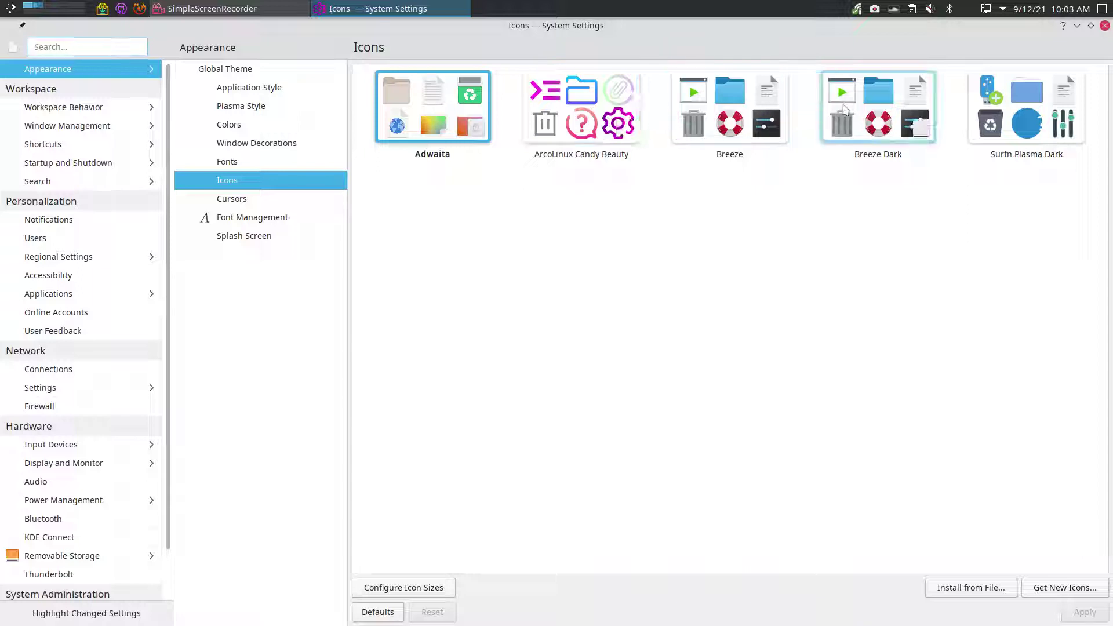
Apply the Breeze Dark icon theme, followed by the ArcoLinux Candy Beauty icon theme.
click(877, 107)
click(1083, 612)
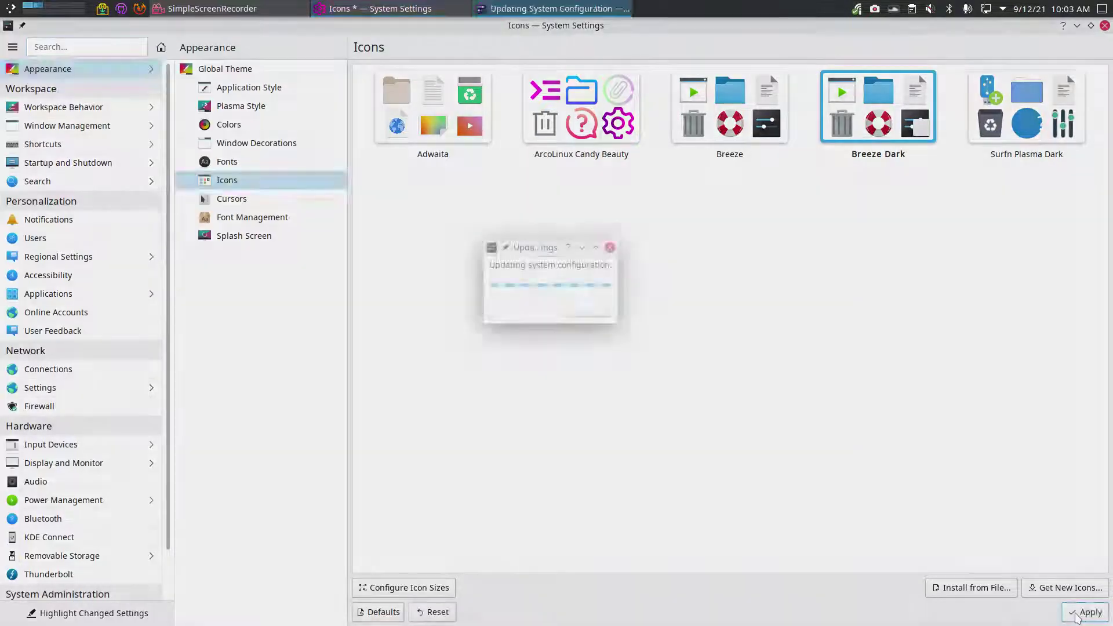
click(593, 130)
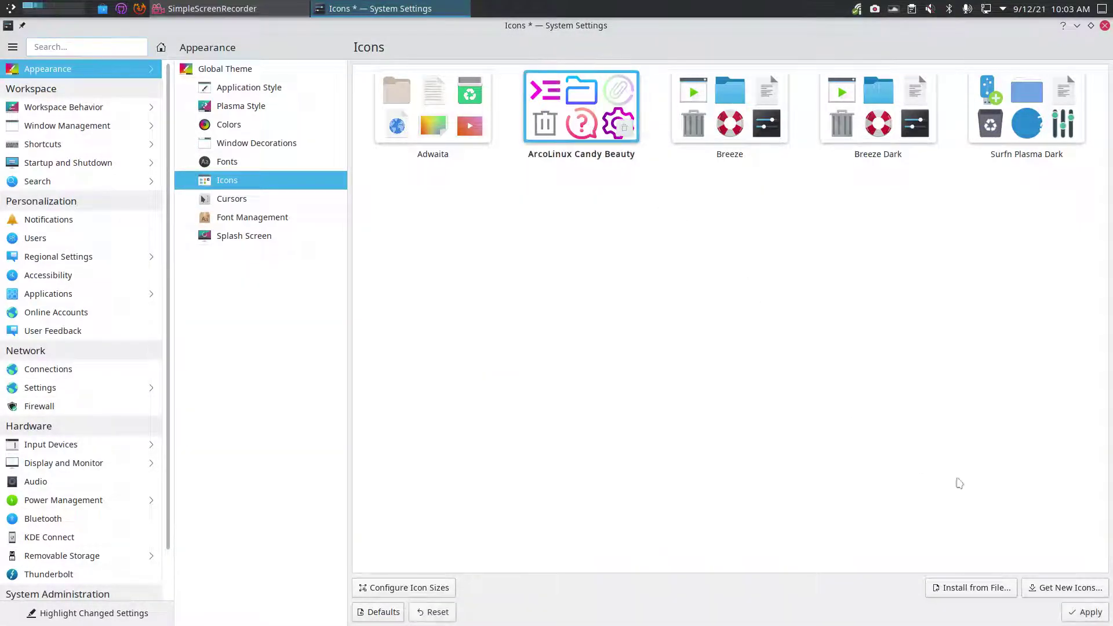
click(1085, 612)
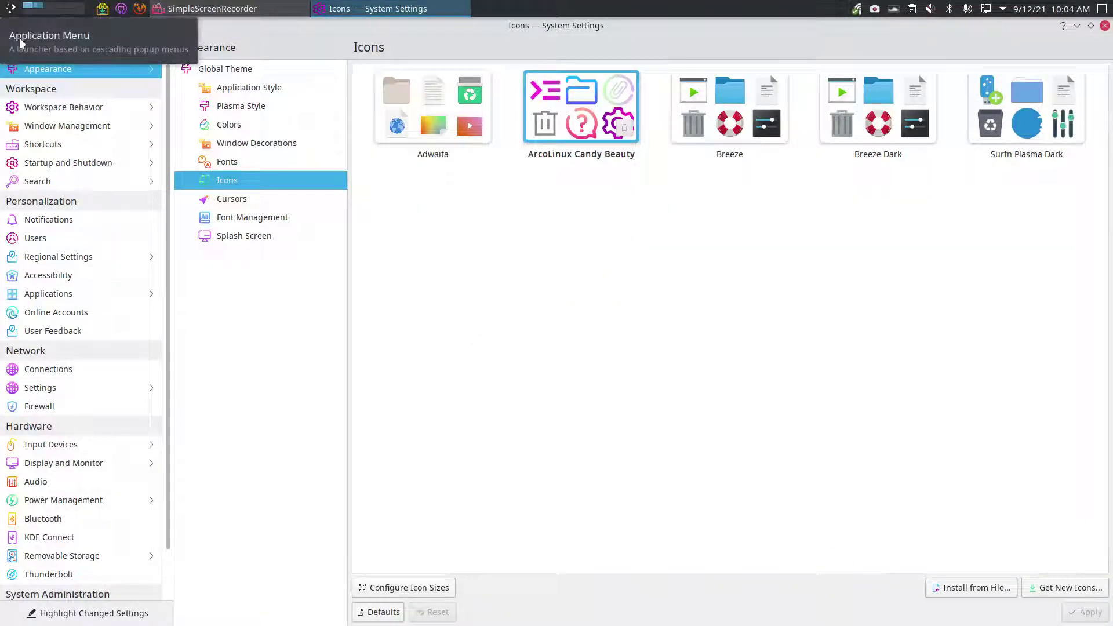
Restart System Settings, recheck the Screen Edges and Virtual Desktops icons under Workspace Behavior, and close it.
click(1105, 26)
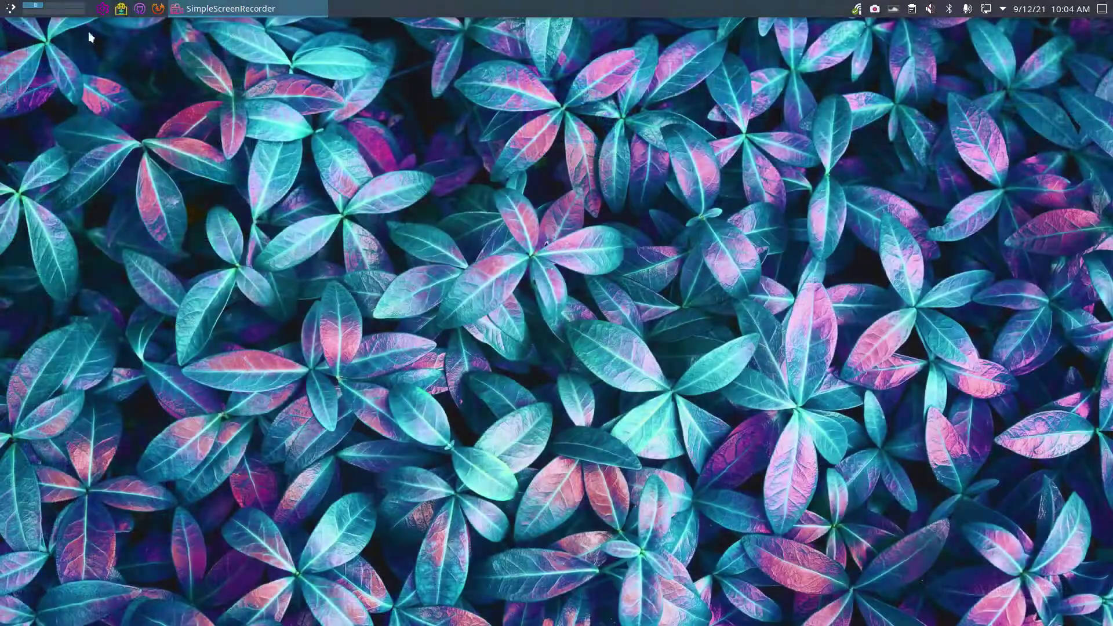
click(102, 9)
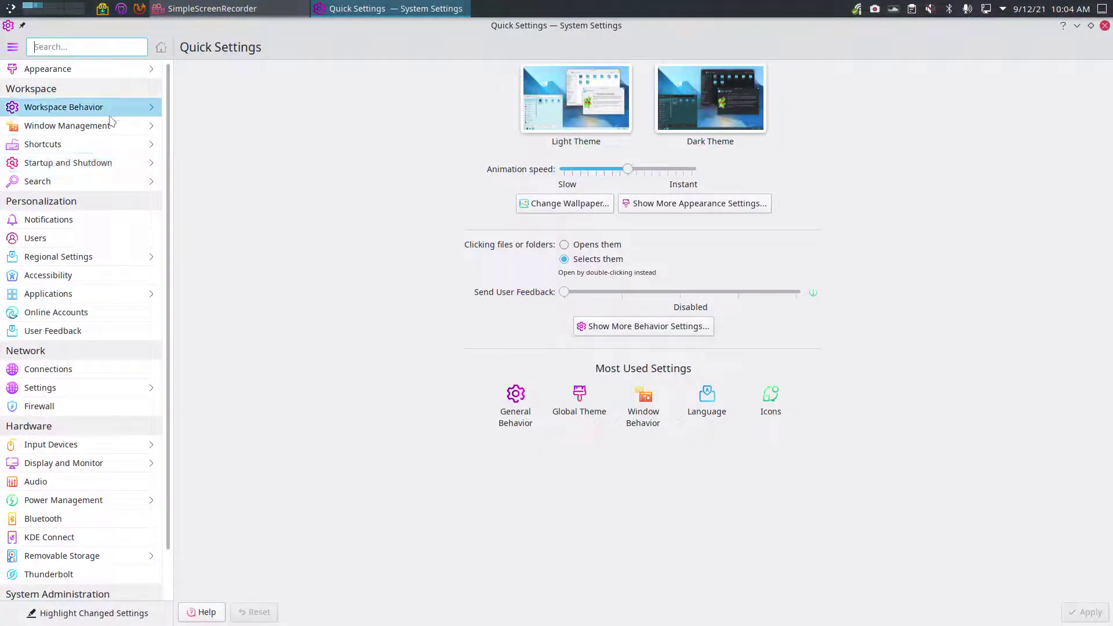
click(110, 113)
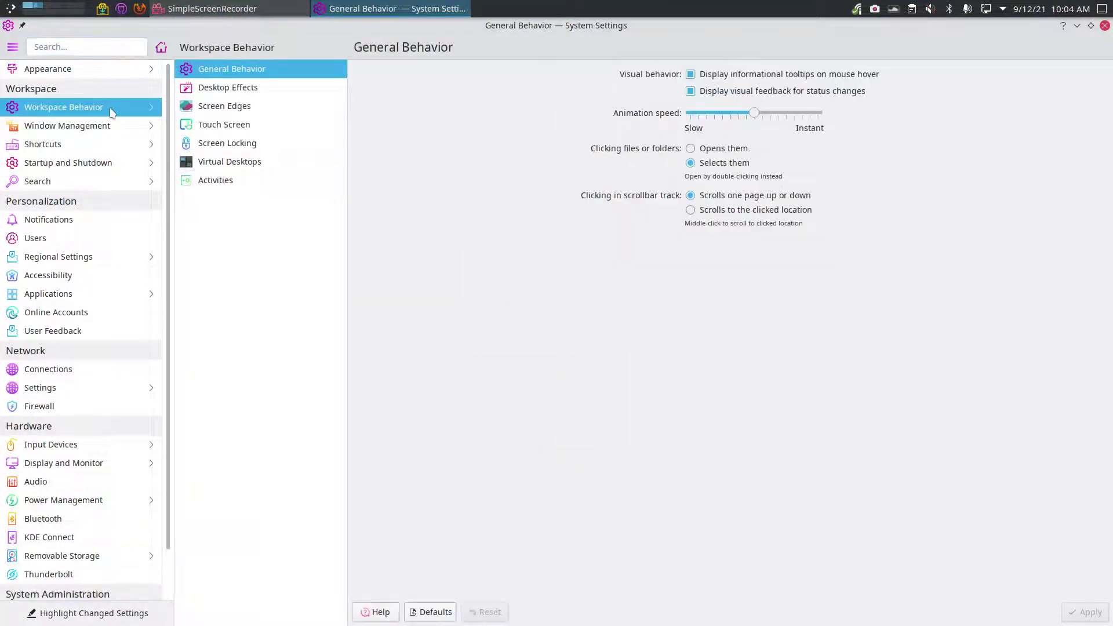
click(240, 108)
click(241, 163)
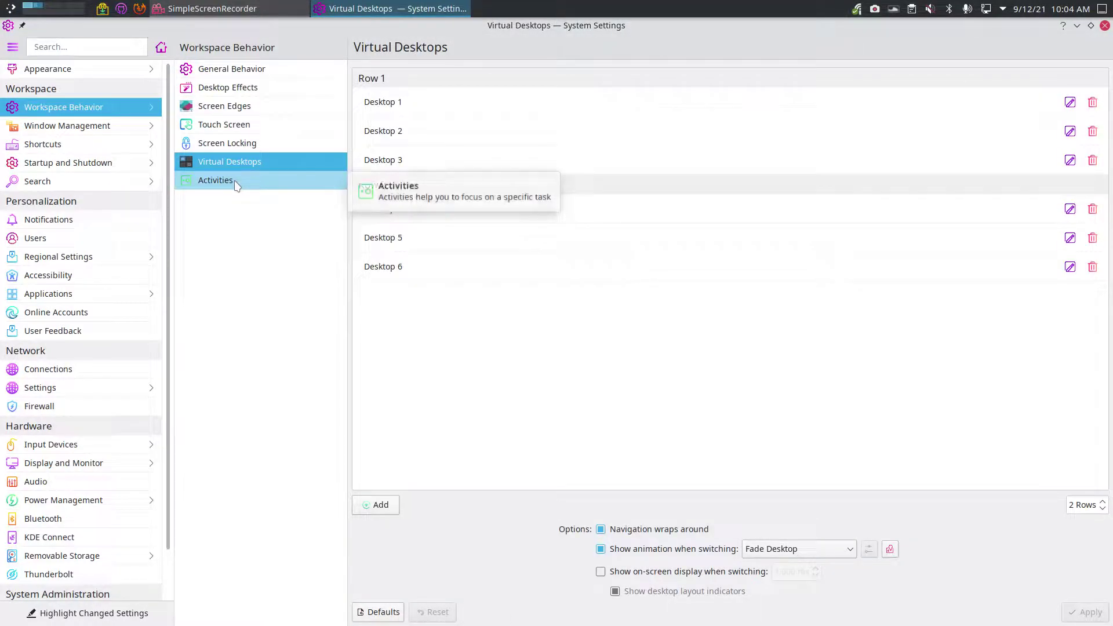
click(1104, 26)
Open the home folder in Dolphin with hidden files shown and check the .icons folder's contents.
key(super+e)
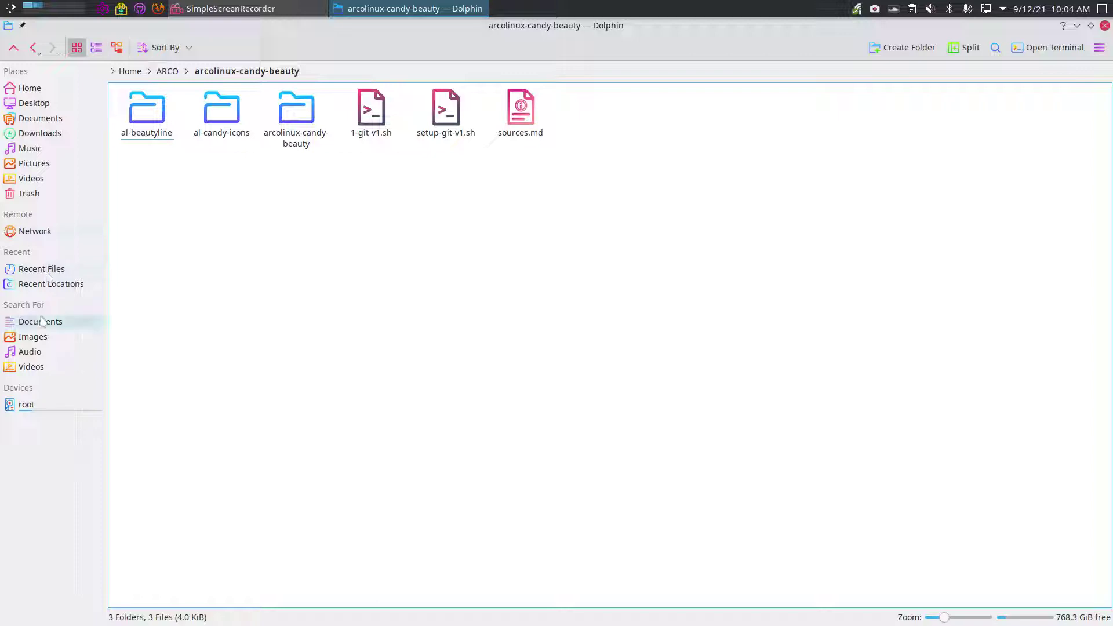
click(41, 93)
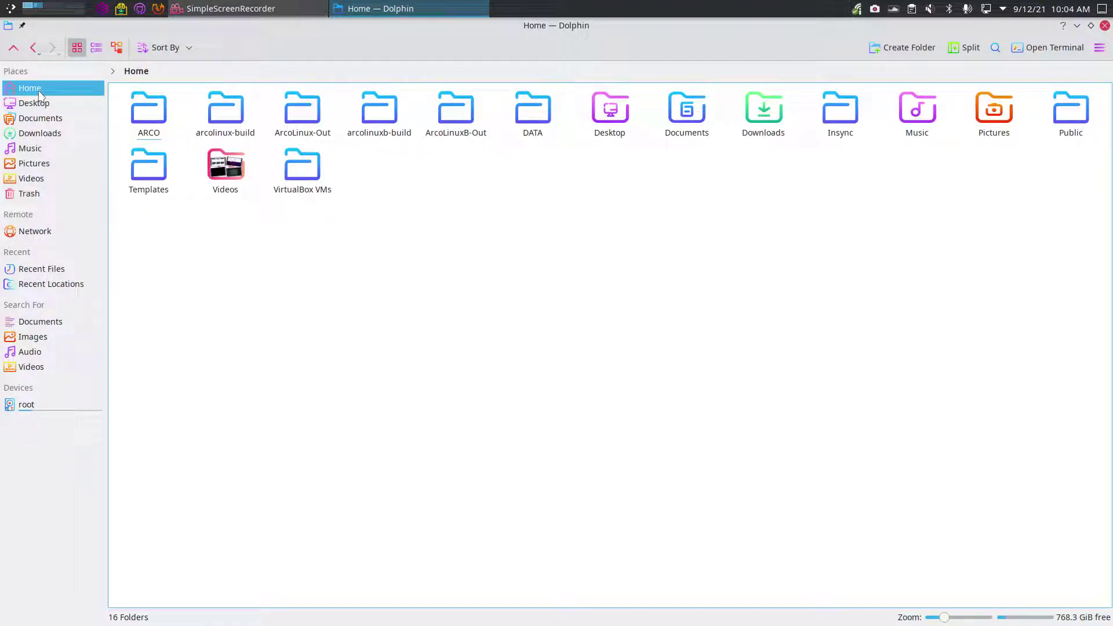
key(ctrl+h)
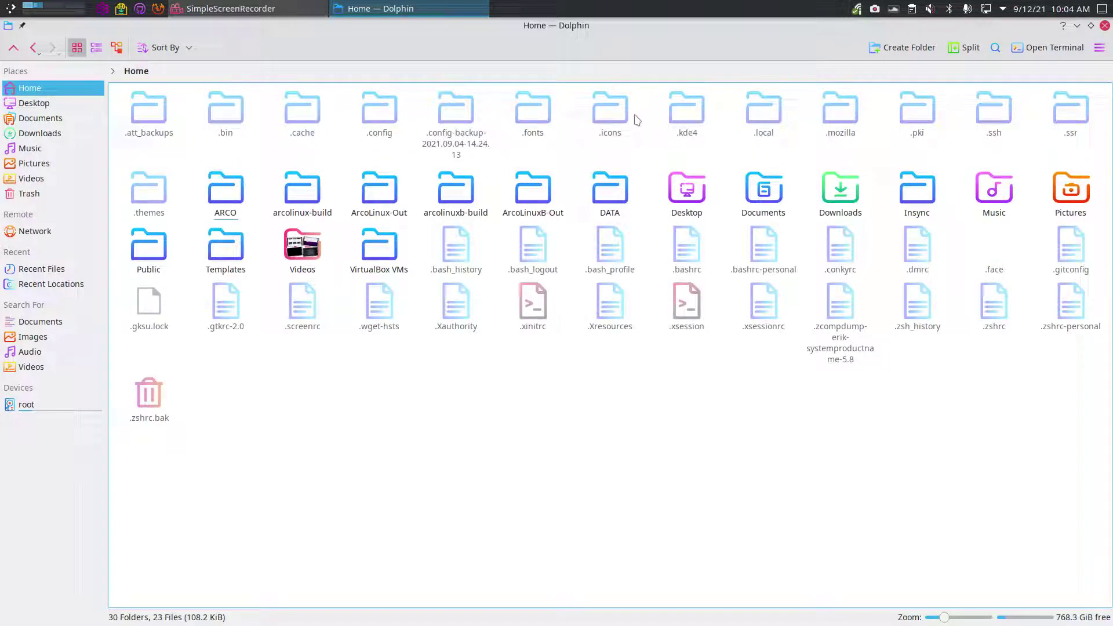
click(606, 119)
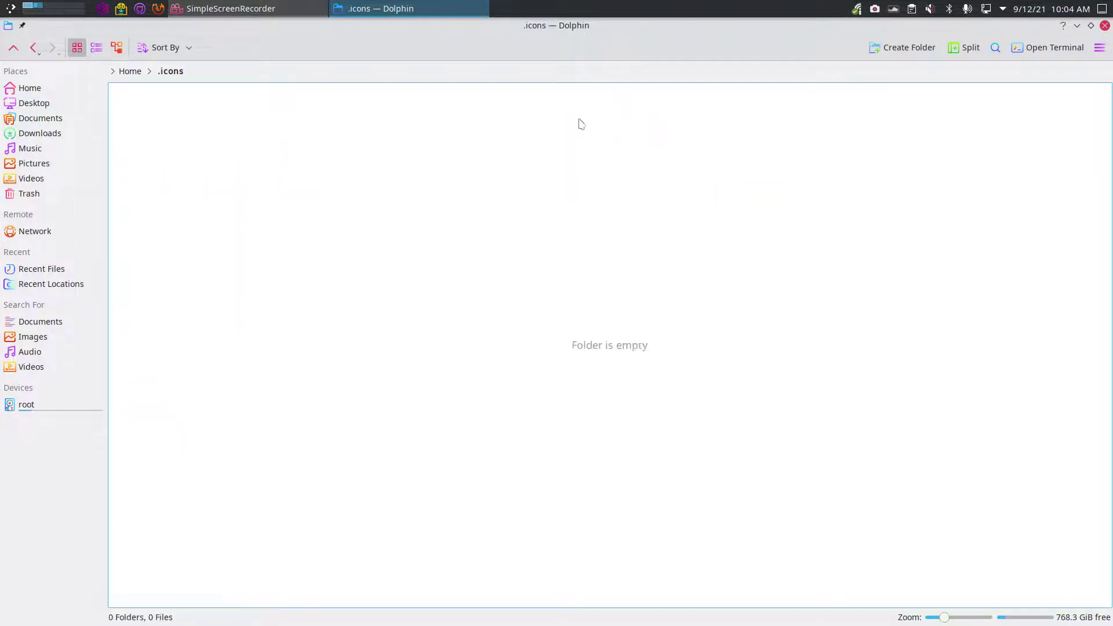
Check the contents of the icons folder in .local/share under the home folder.
click(130, 71)
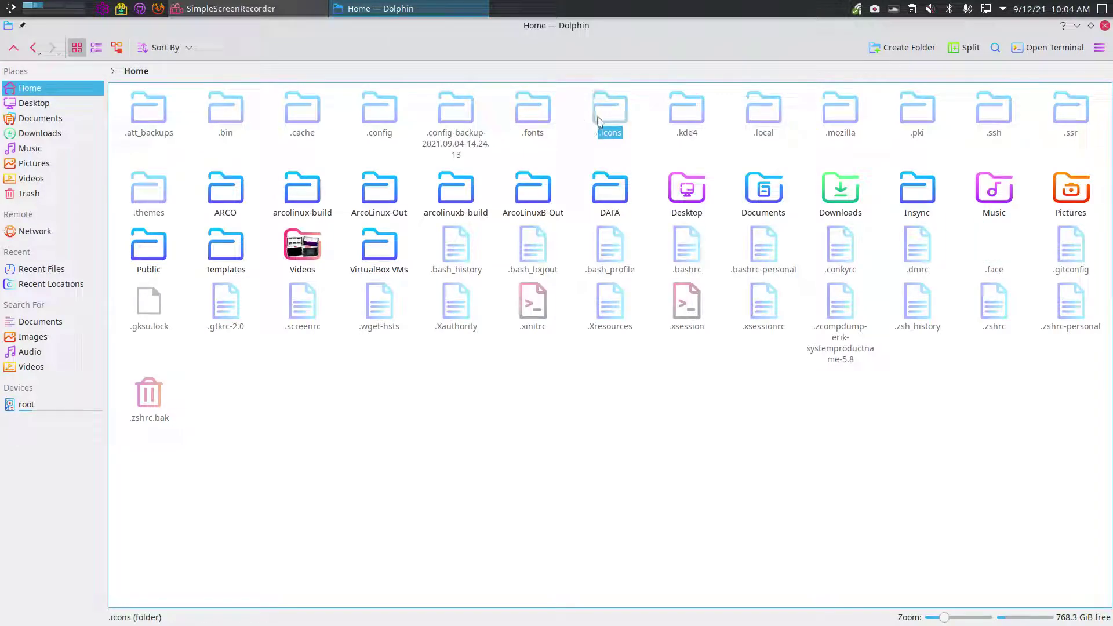
click(754, 126)
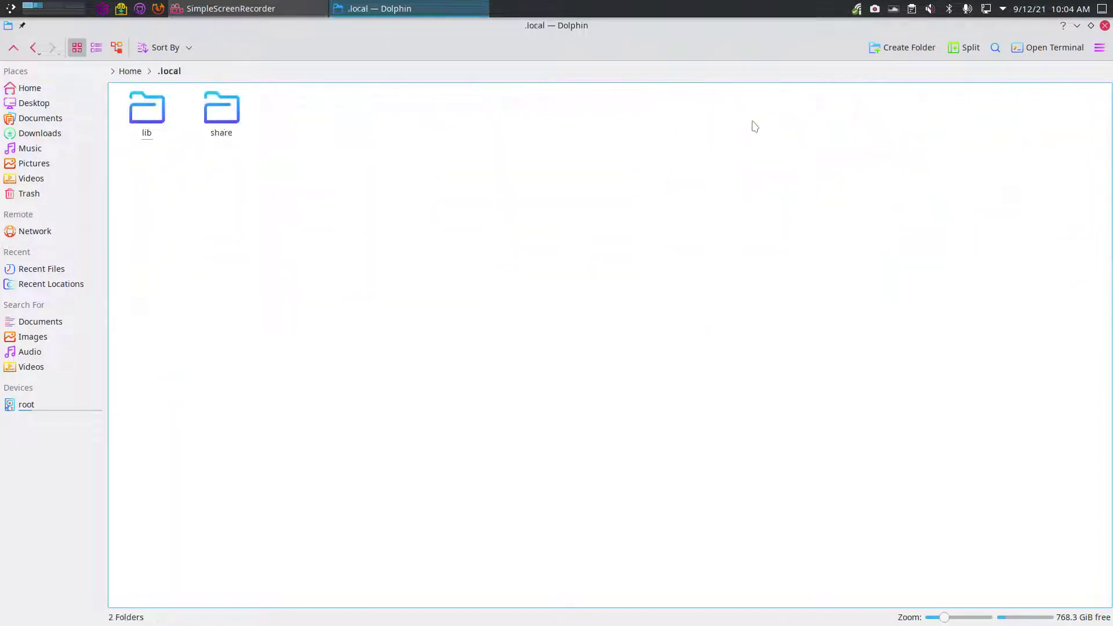
click(223, 113)
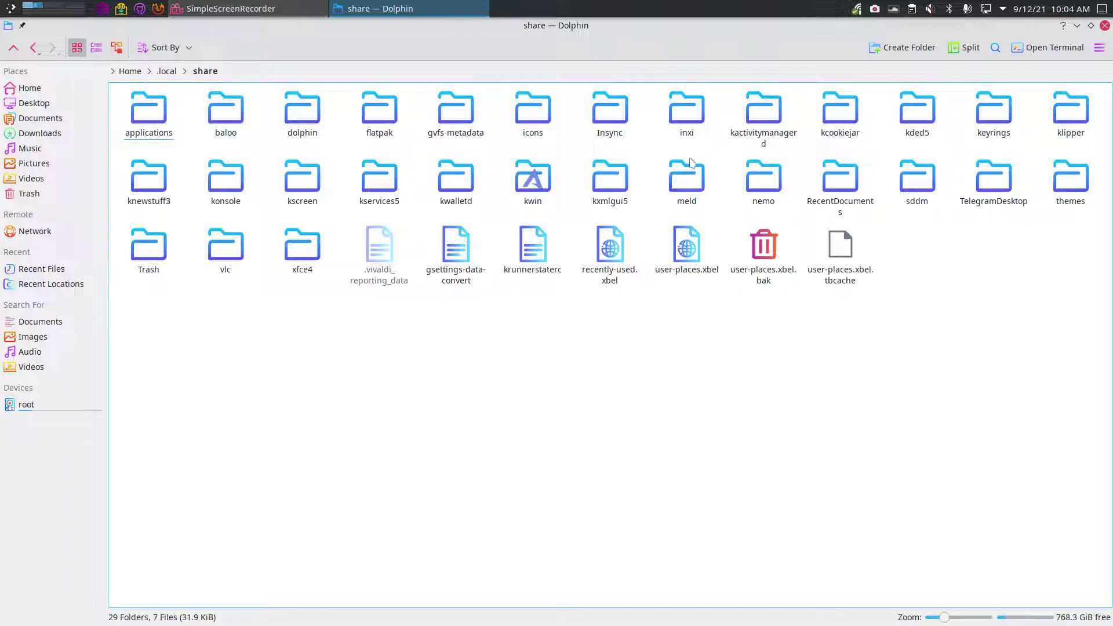
click(530, 109)
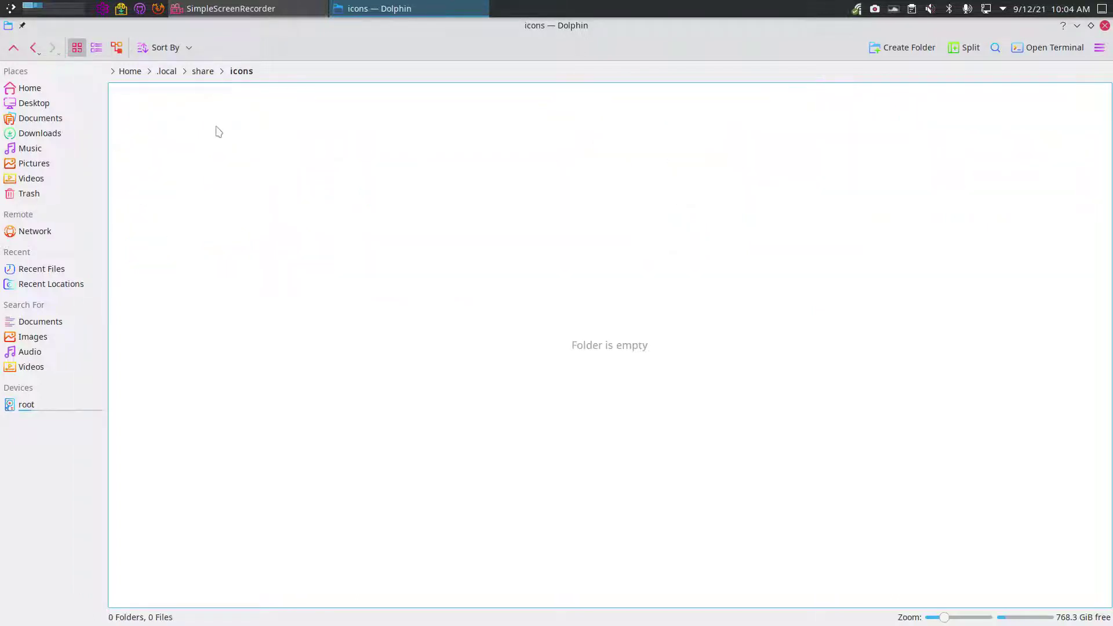
Delete icon-cache.kcache from the .cache folder in the home directory and close the file manager.
click(130, 71)
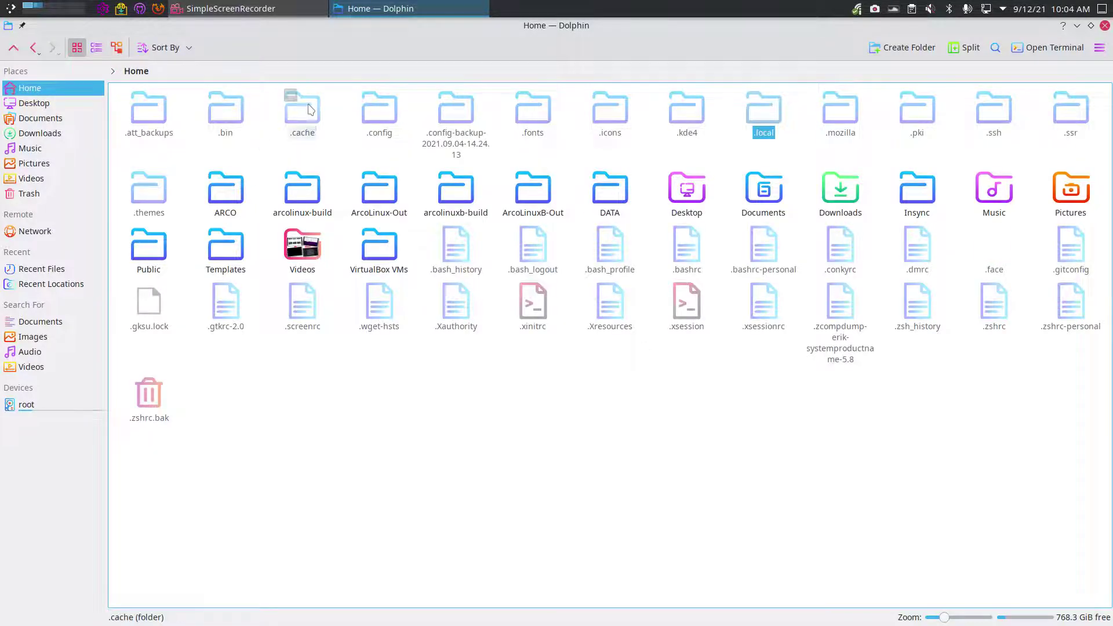
click(303, 132)
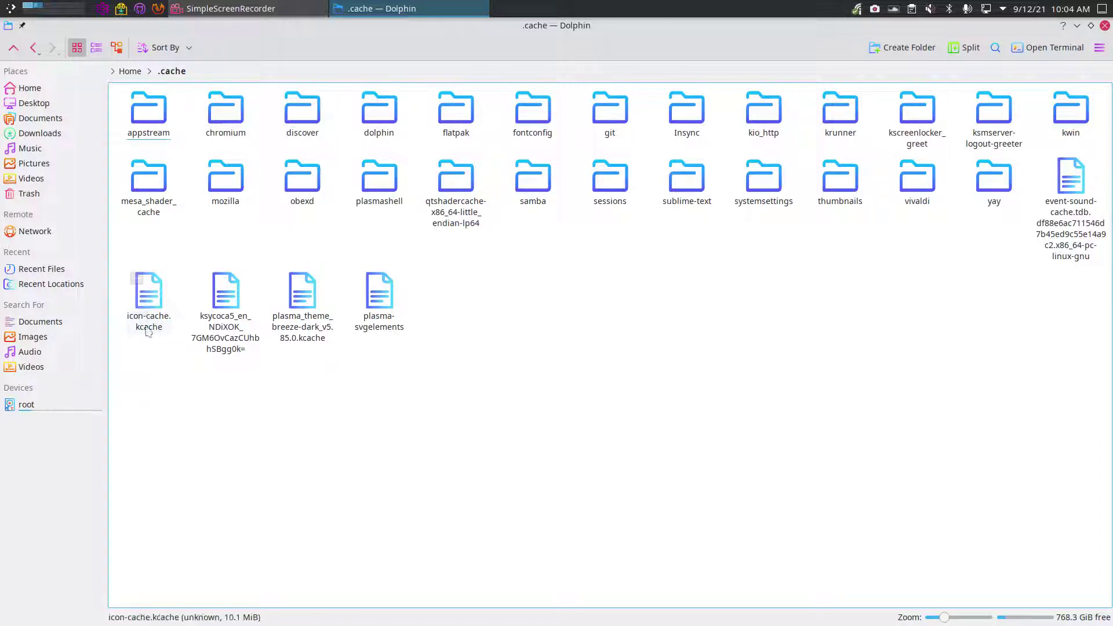
click(149, 310)
key(Delete)
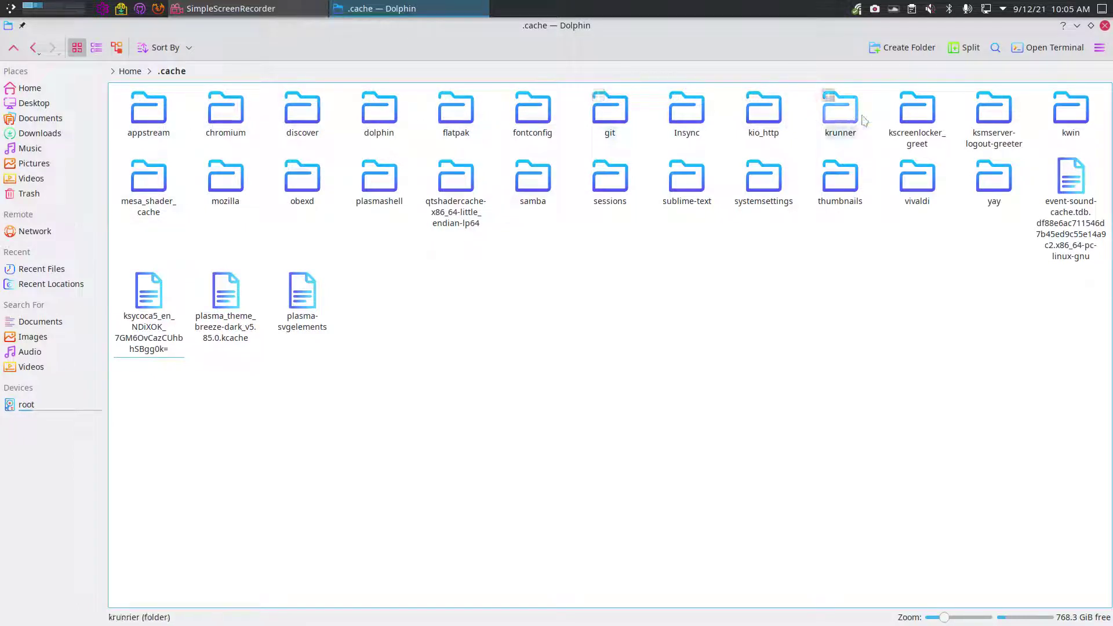
click(1106, 26)
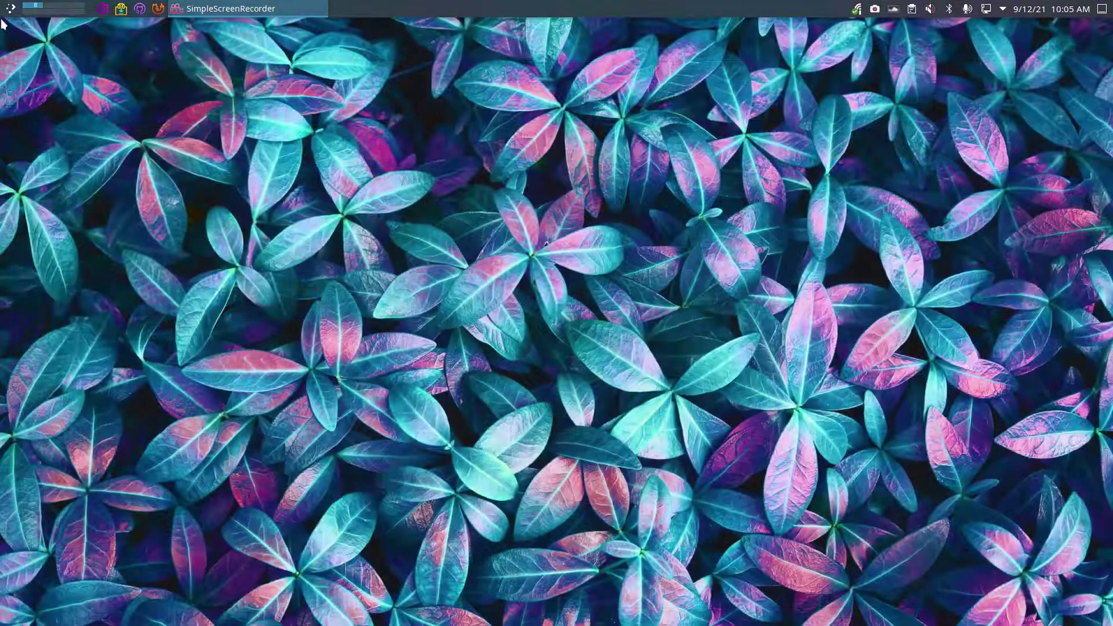
Reopen System Settings and apply the Breeze icon theme in the Appearance settings.
click(11, 8)
click(103, 9)
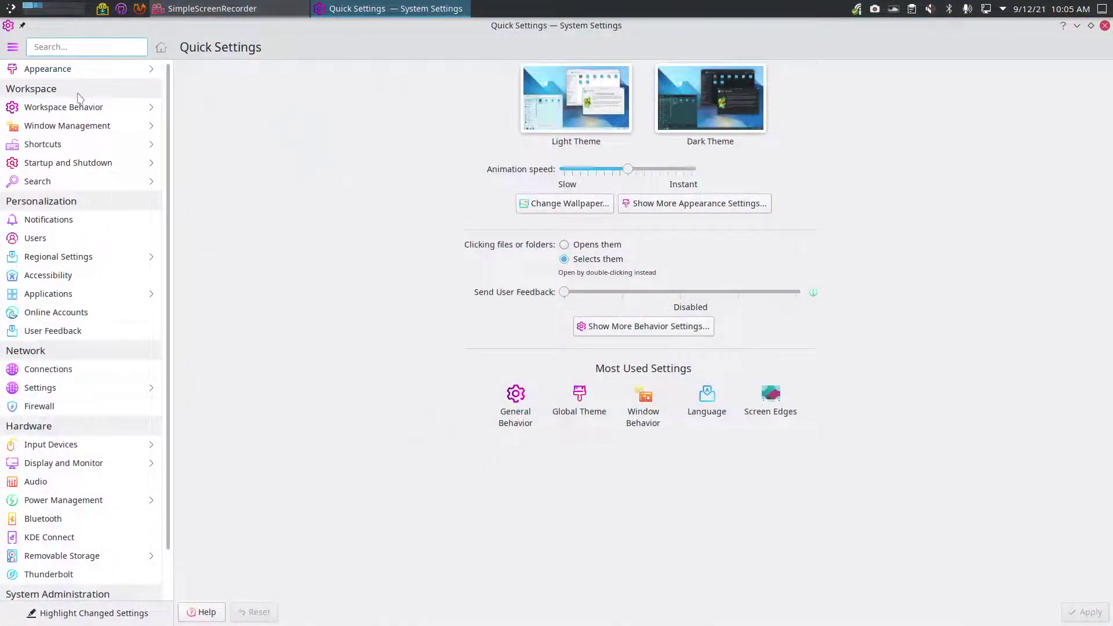
click(95, 69)
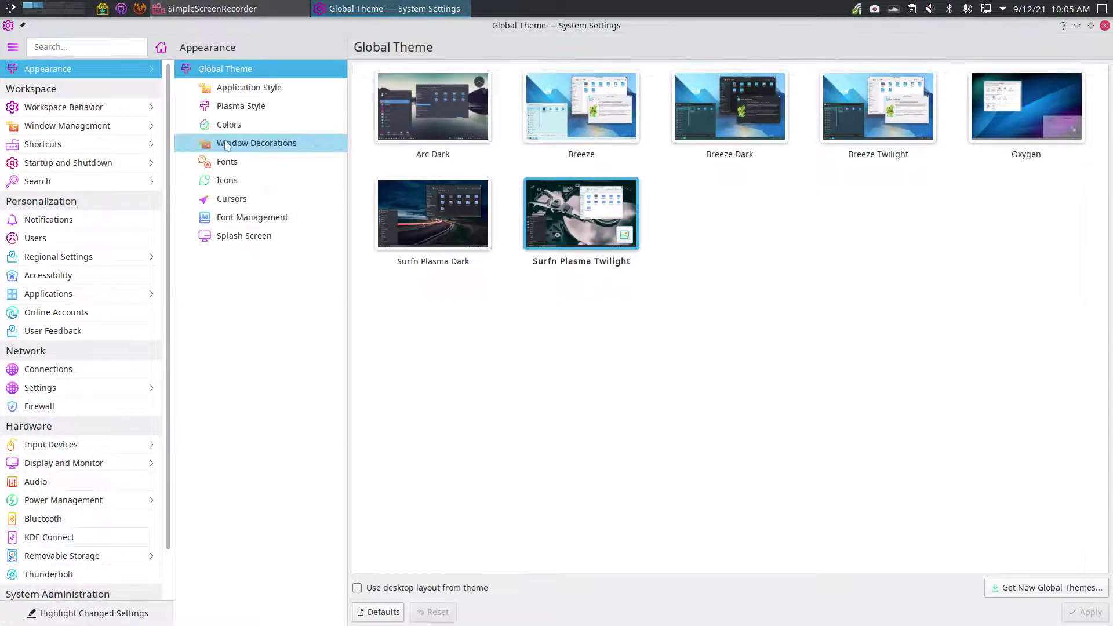
click(244, 180)
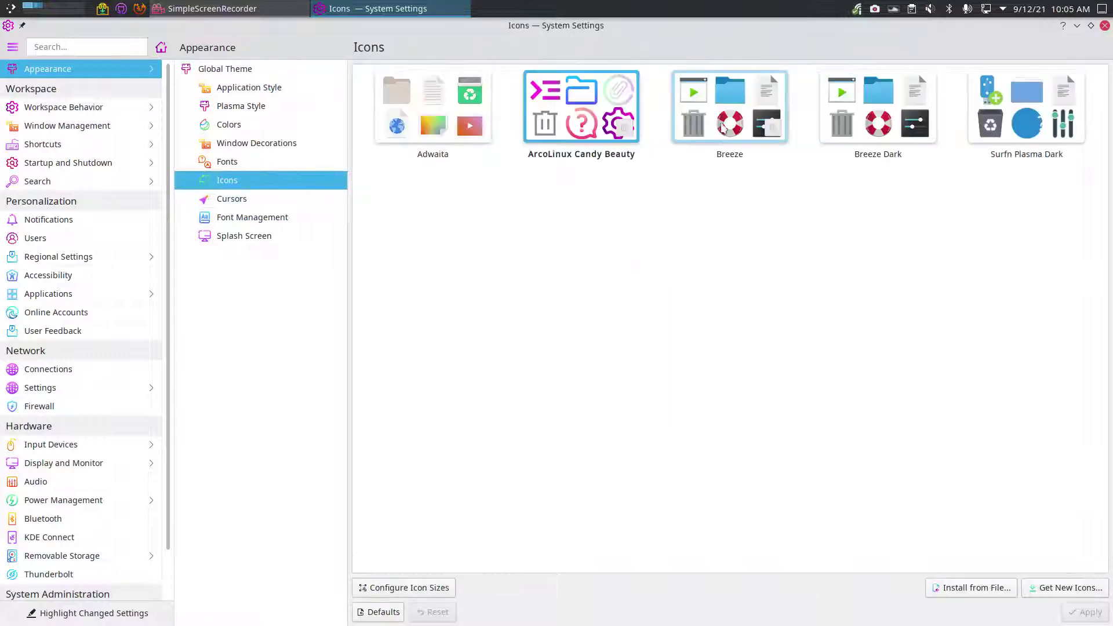
click(726, 123)
click(1090, 613)
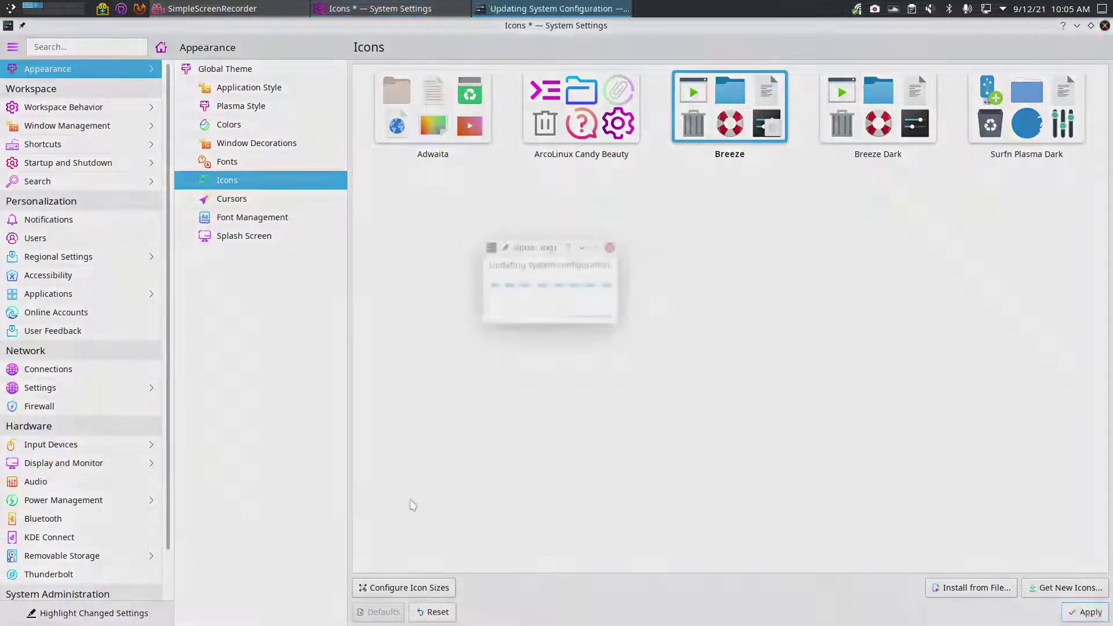
Check the icons in Workspace Behavior, return to the Appearance icon settings and apply the ArcoLinux Candy Beauty icon theme.
click(67, 108)
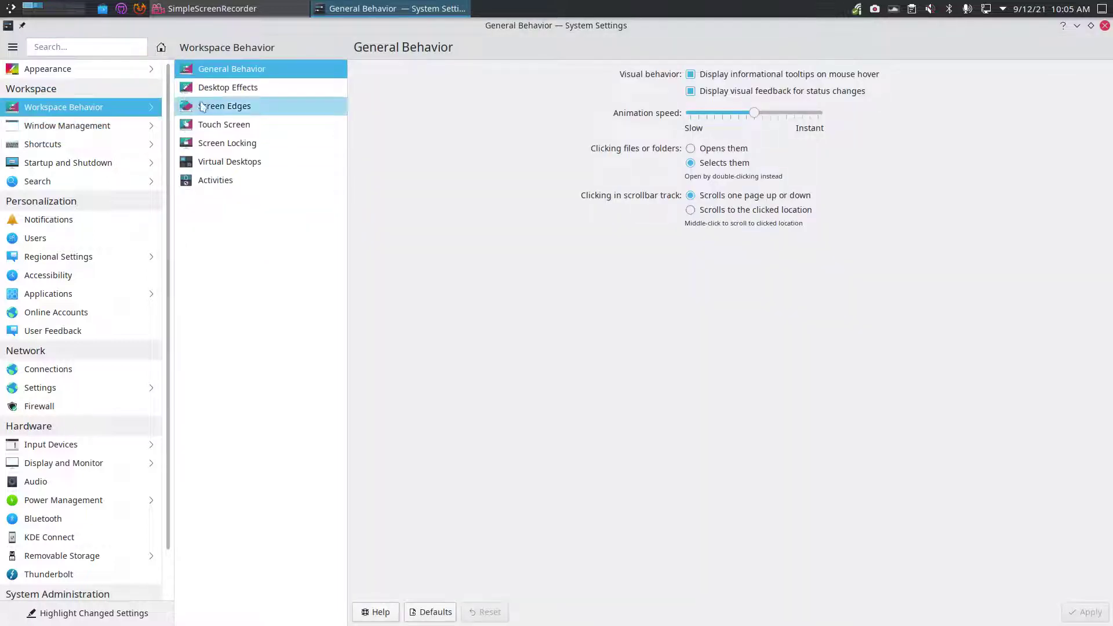
click(62, 70)
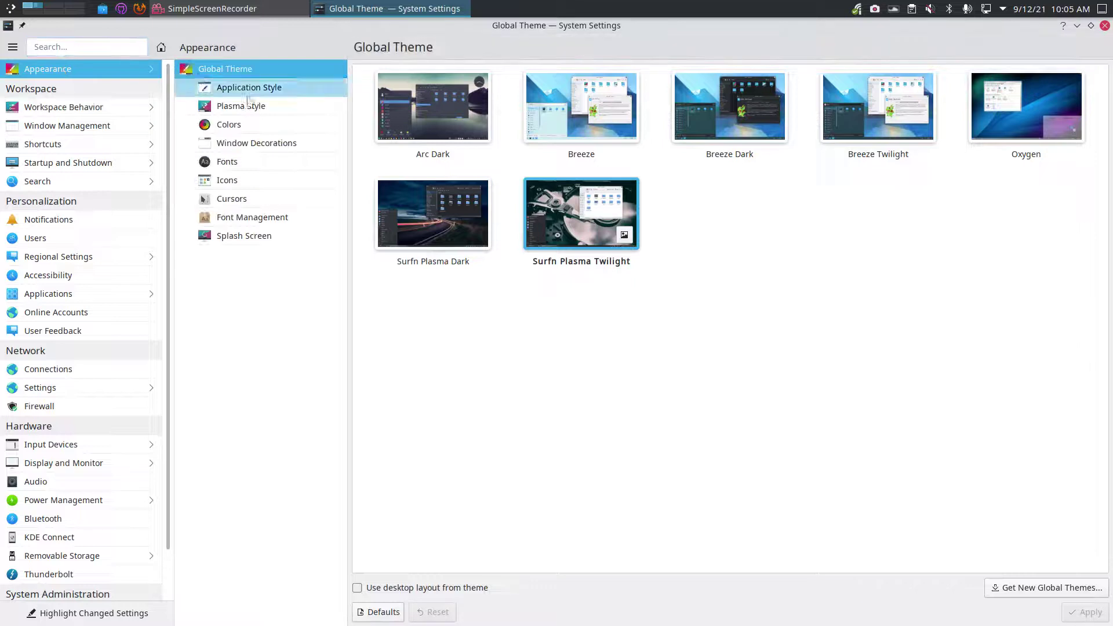
click(273, 180)
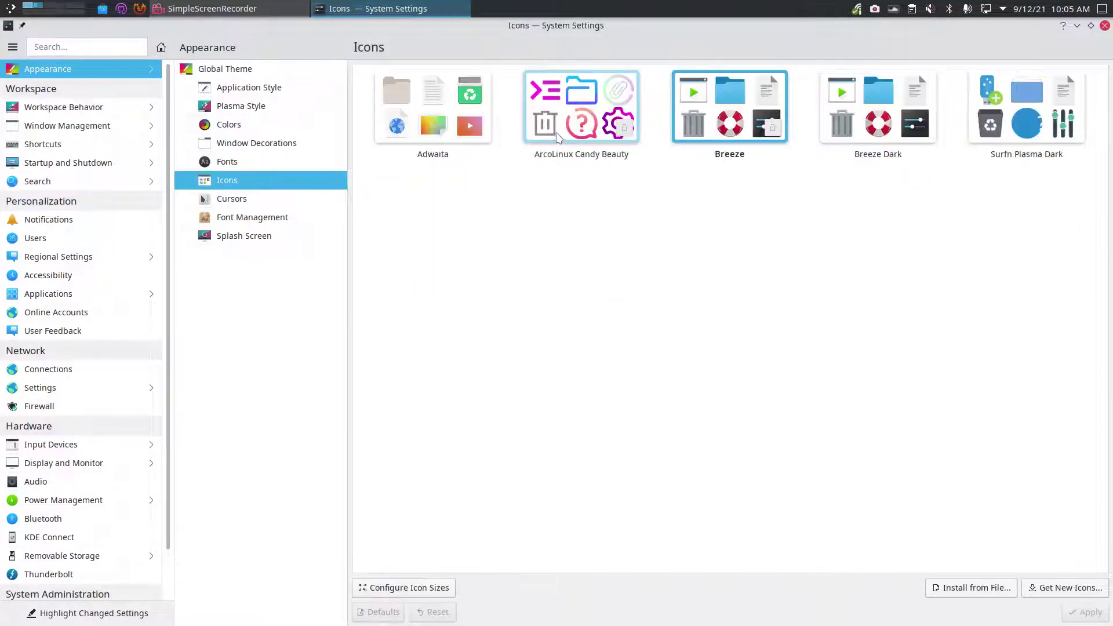
click(579, 119)
click(1079, 608)
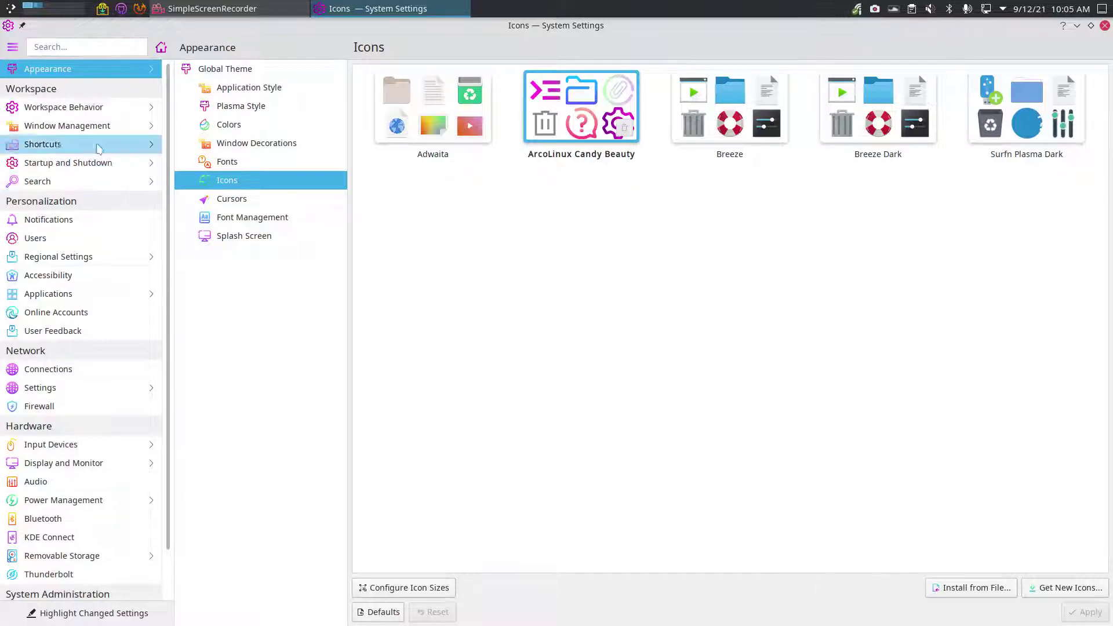
Examine the icons across the Window Management, Workspace Behavior, Shortcuts, Startup and Shutdown, and Users settings, then close System Settings.
click(103, 126)
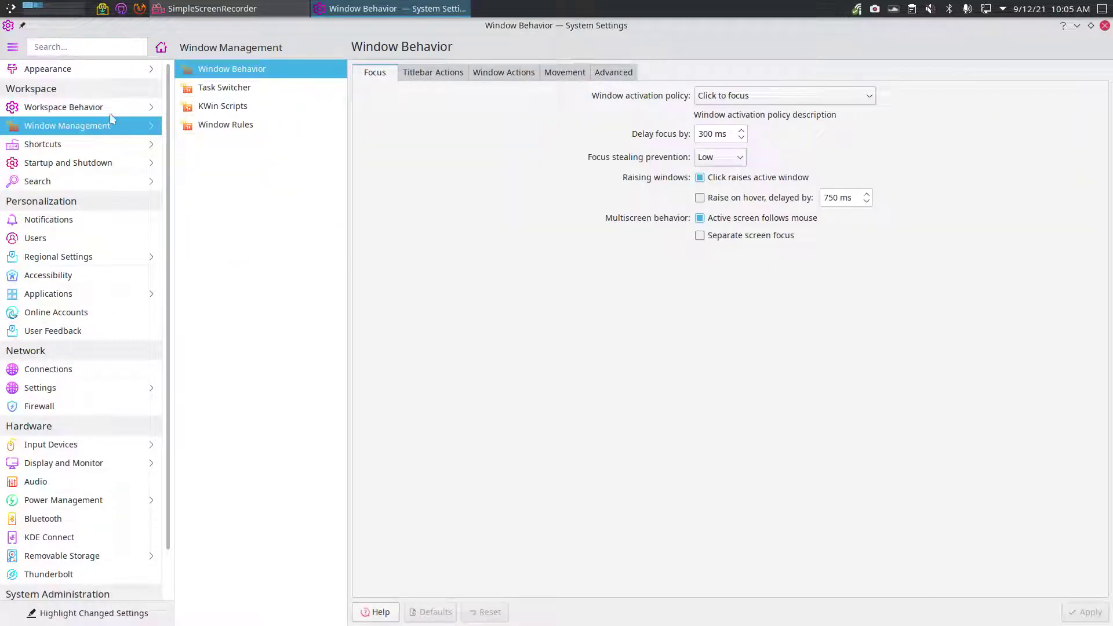
click(111, 115)
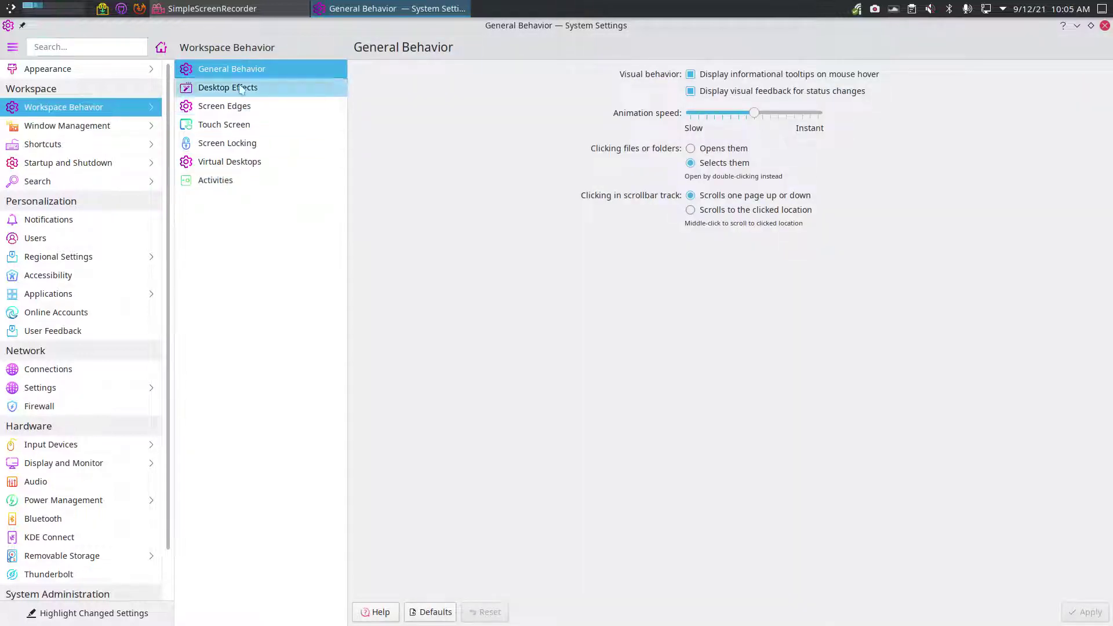
click(74, 129)
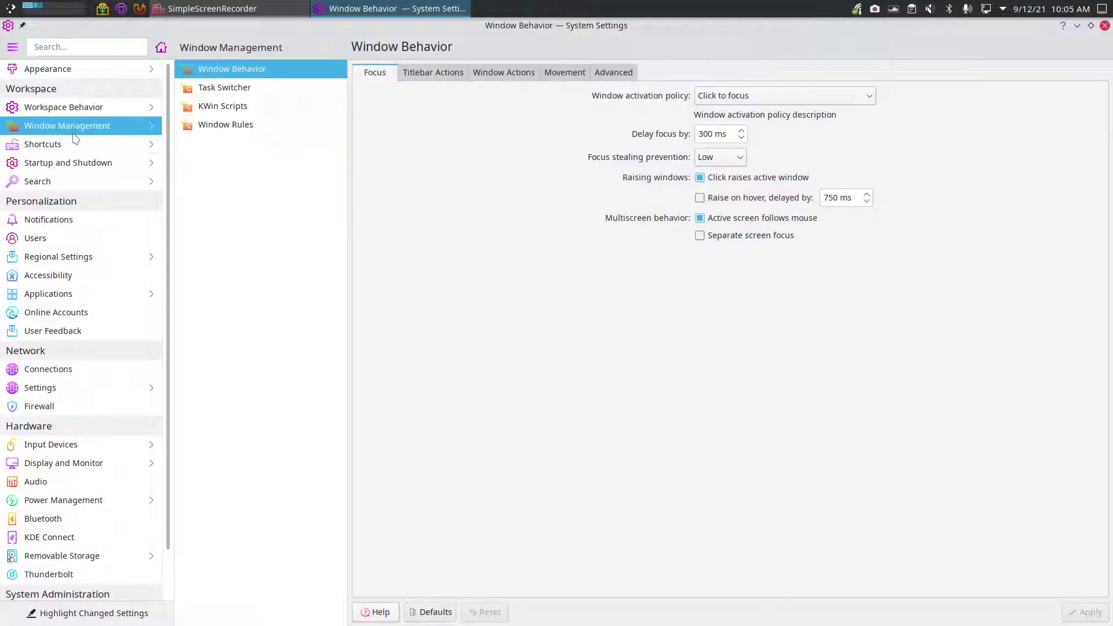
click(76, 146)
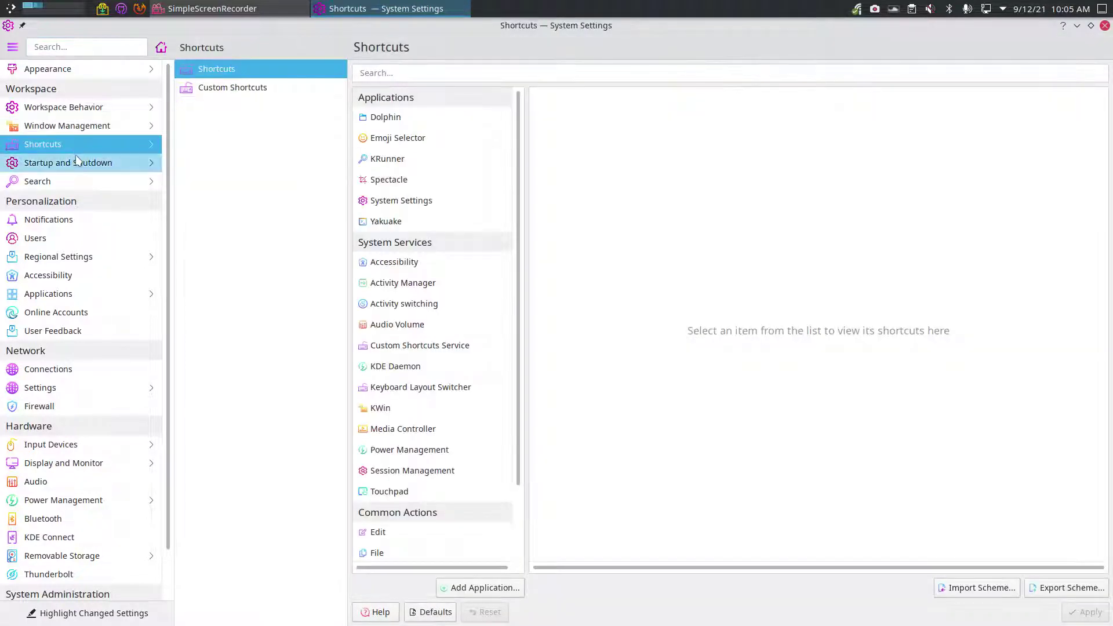
click(77, 165)
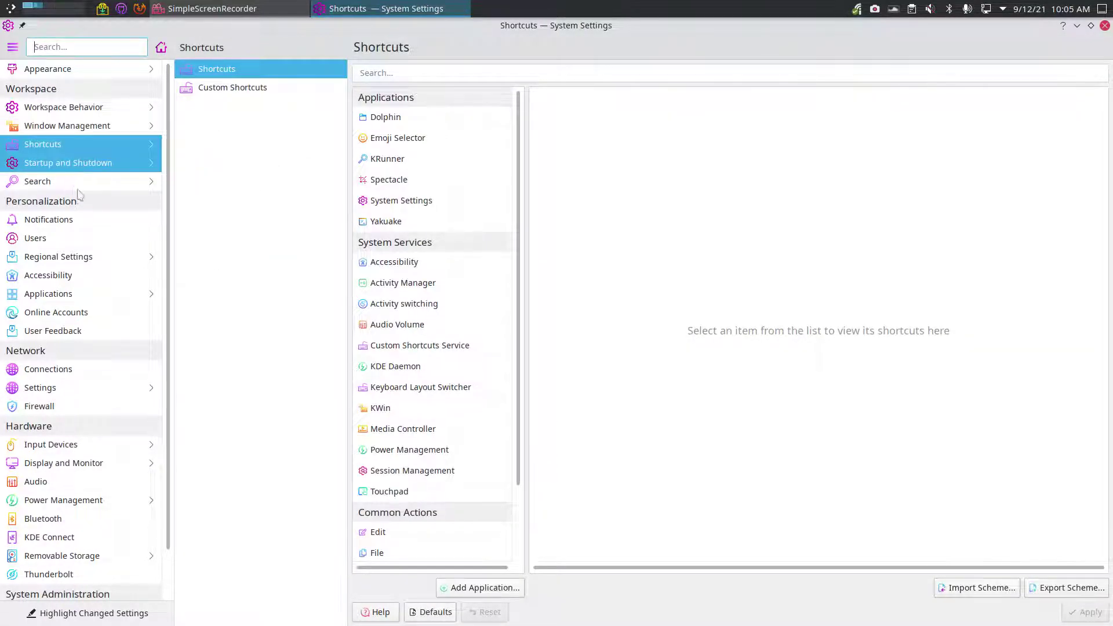
click(88, 253)
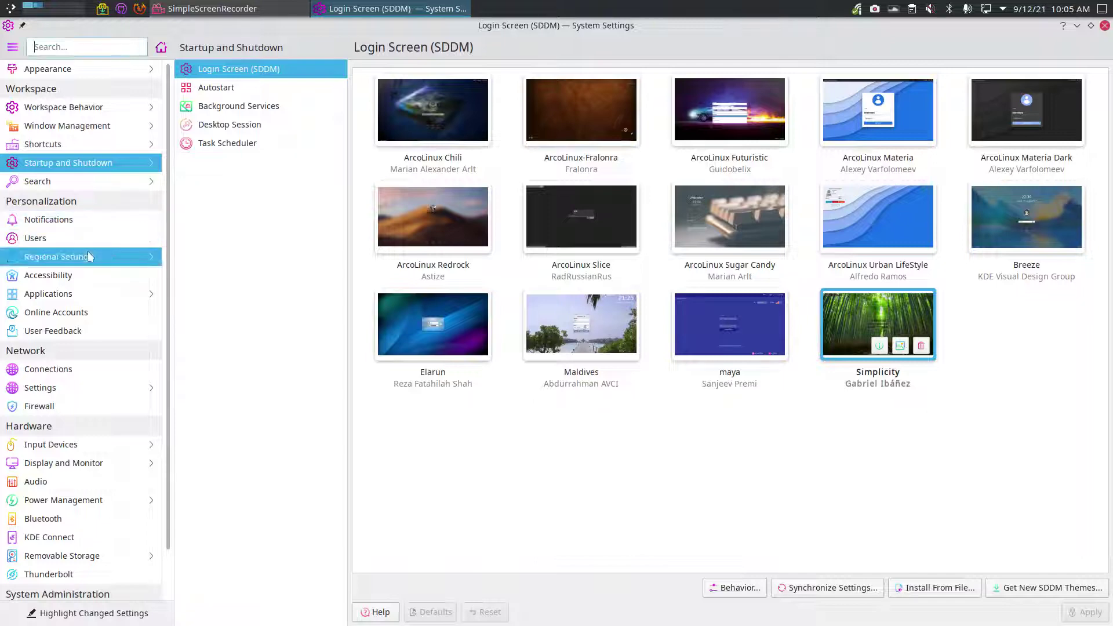
click(95, 238)
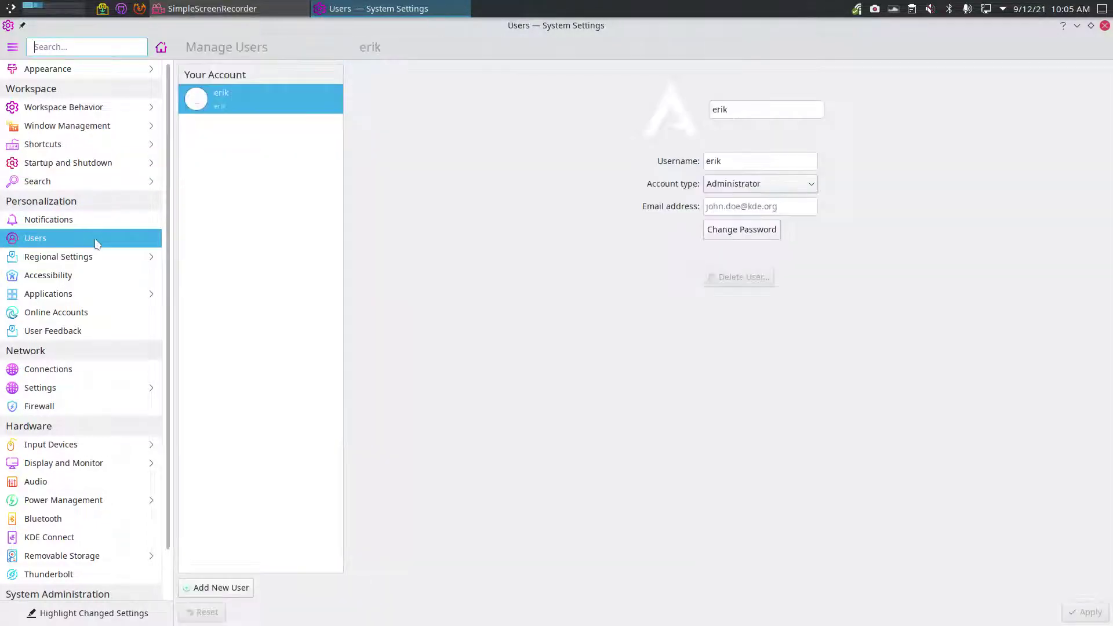
scroll(131, 452, down, 3)
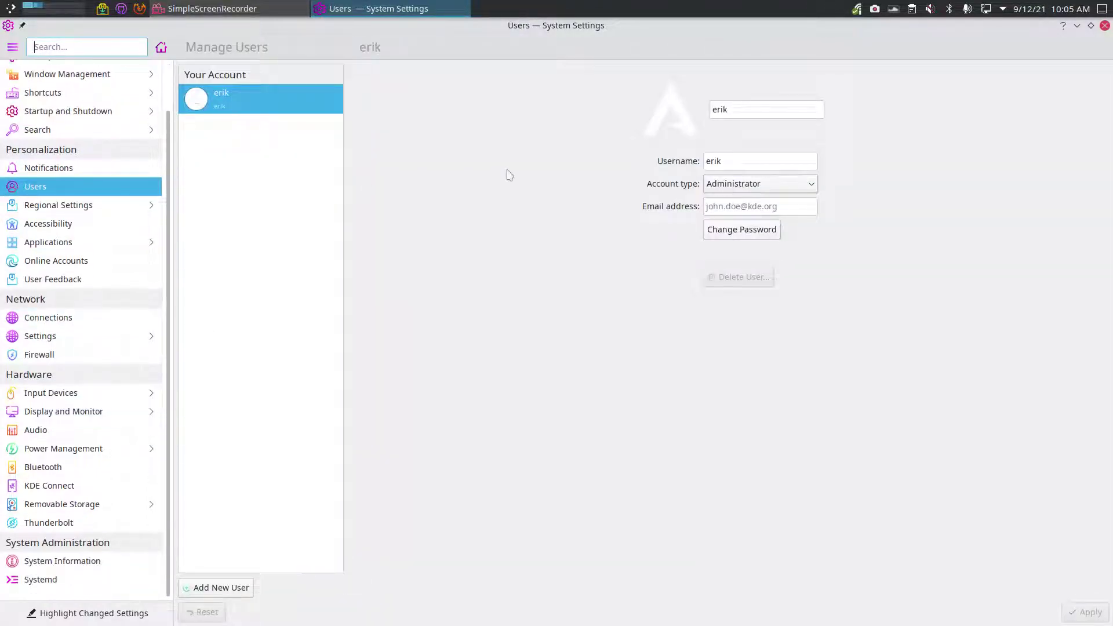
click(1105, 25)
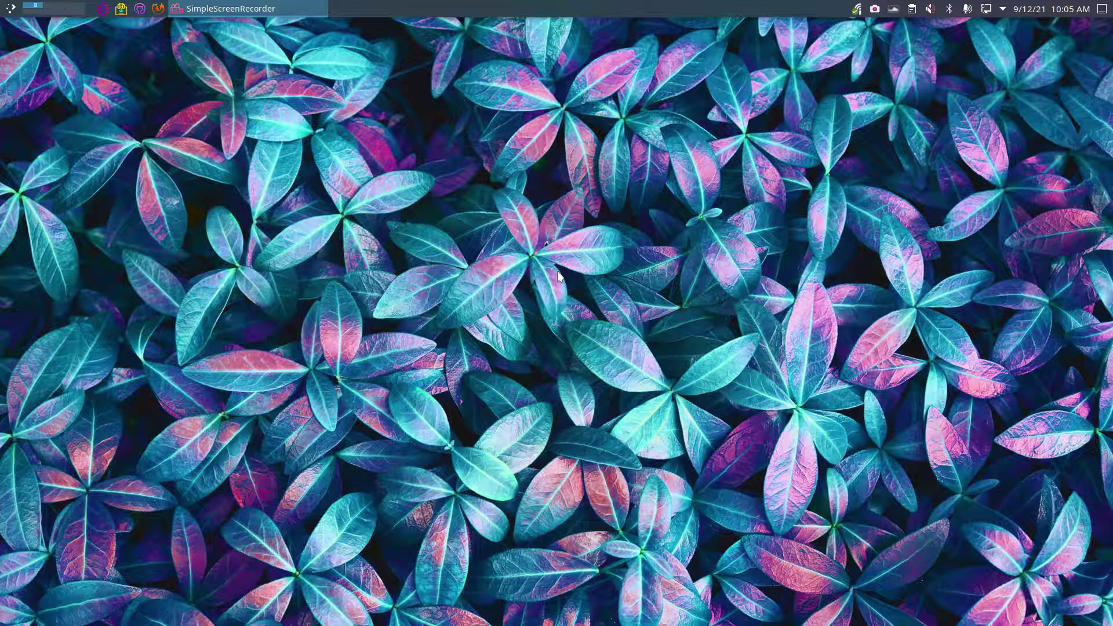
Open Dolphin and go to the home folder to check its folder and file icons.
key(super+e)
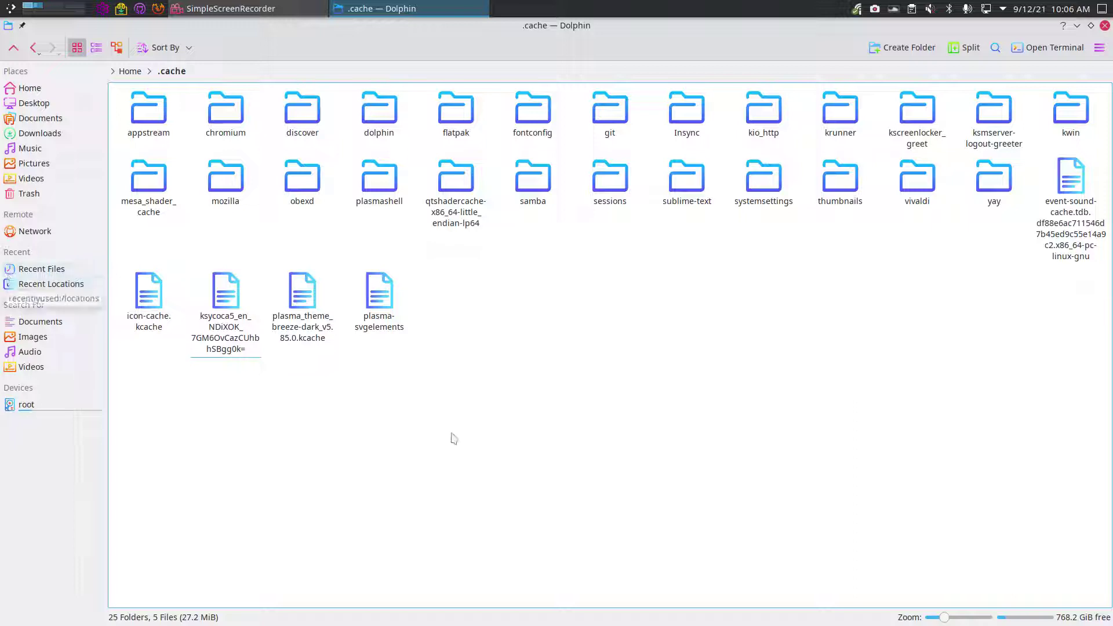
click(44, 90)
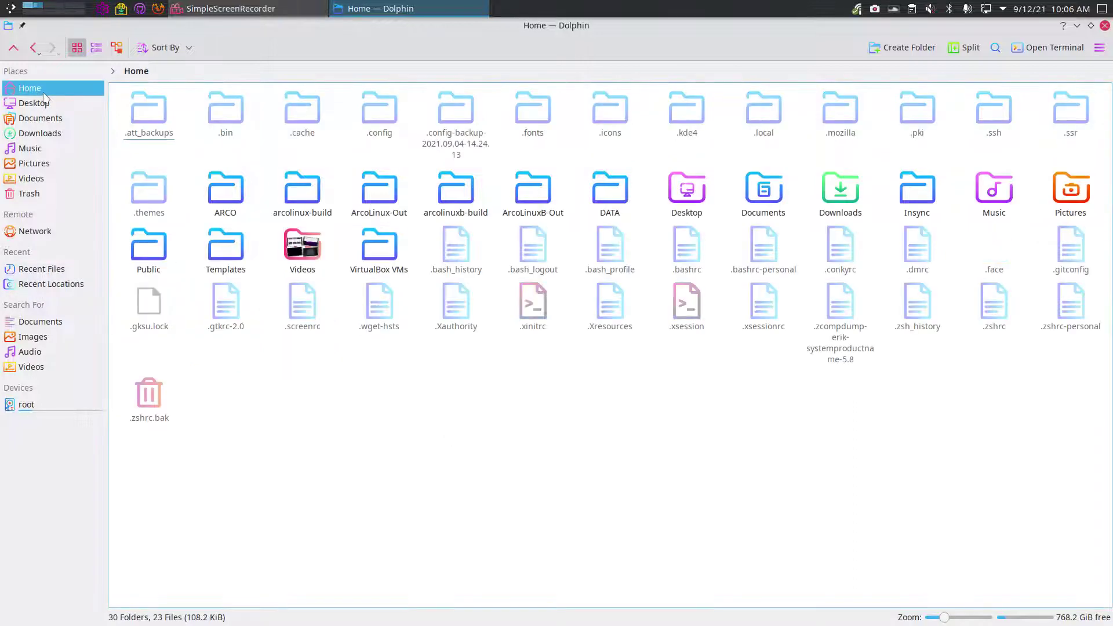